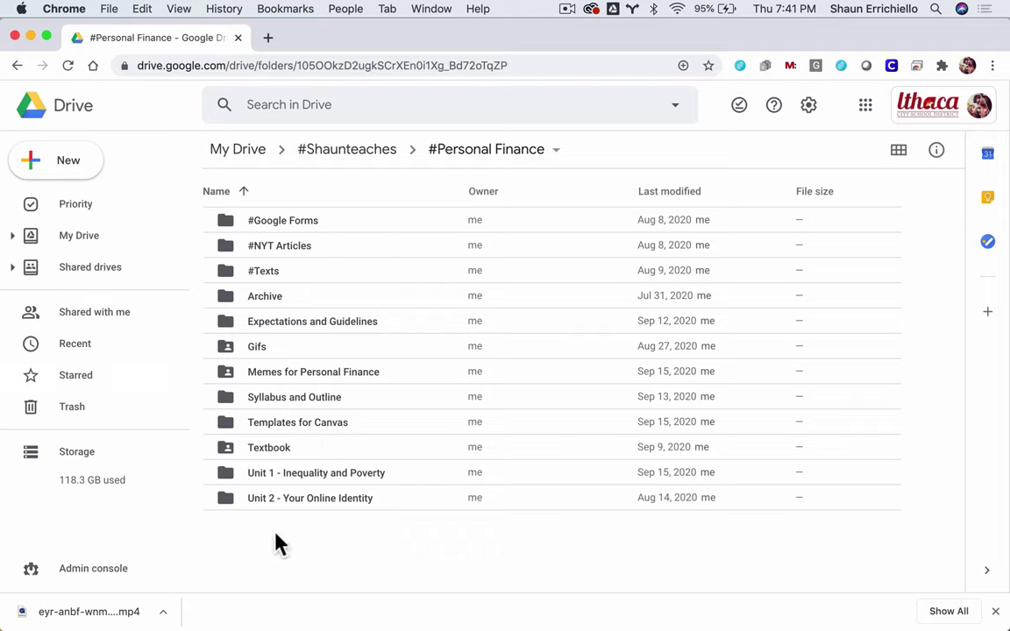
- Select the Gifs folder inside #Personal Finance in Google Drive
click(253, 347)
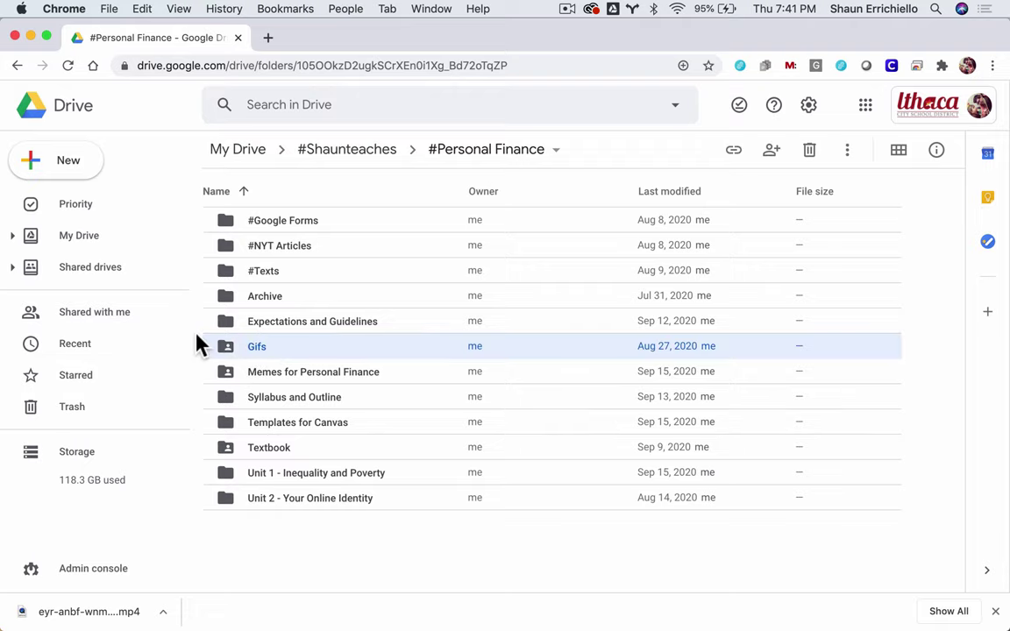
- Create a new folder named 'Gifs for Personal Finance' in #Personal Finance
click(78, 162)
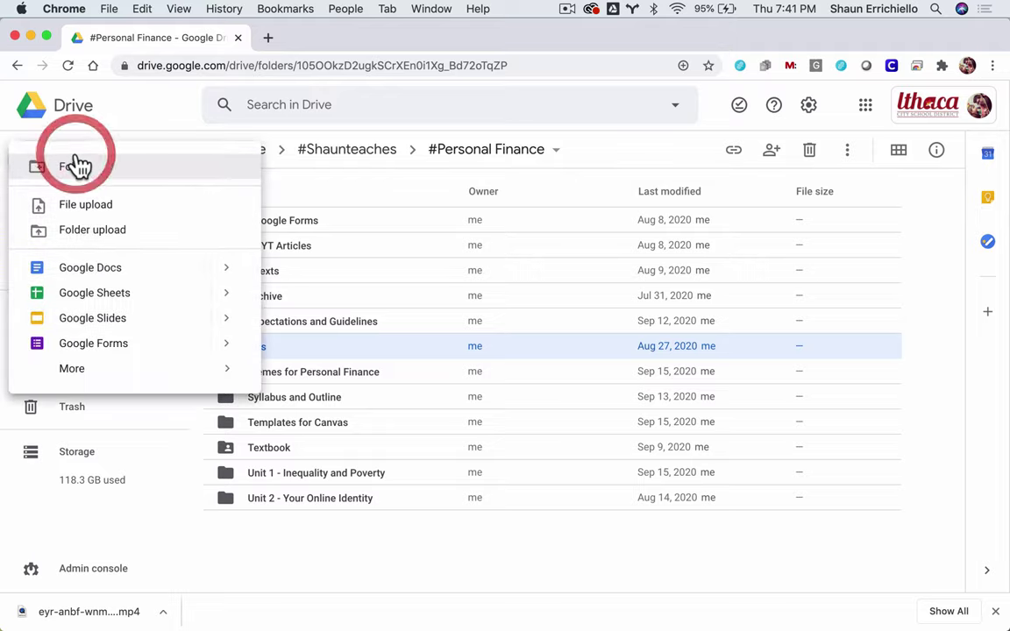
click(75, 165)
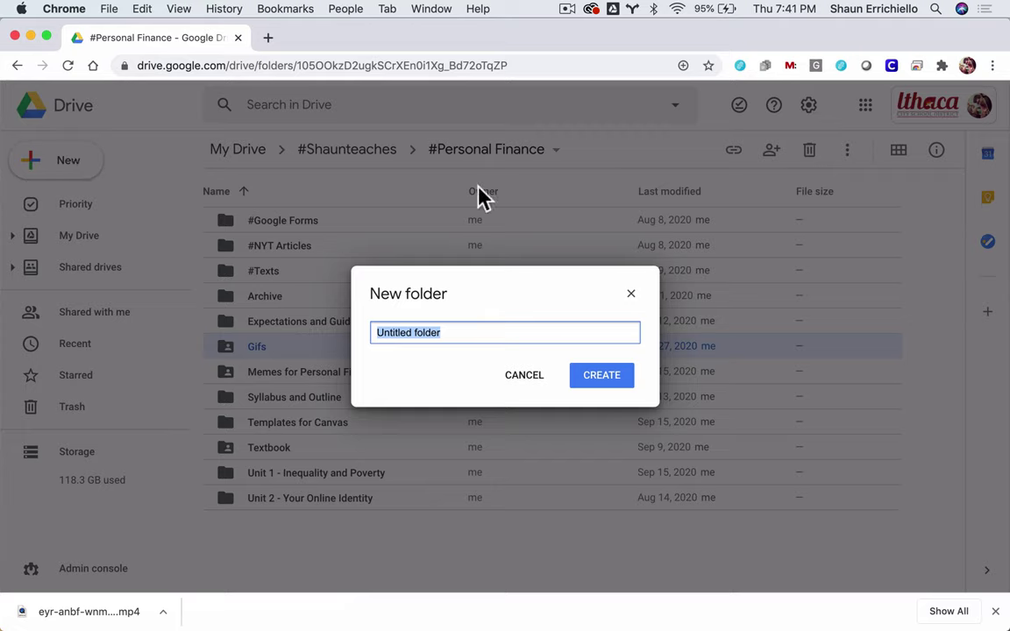
text(Gifs for Perso)
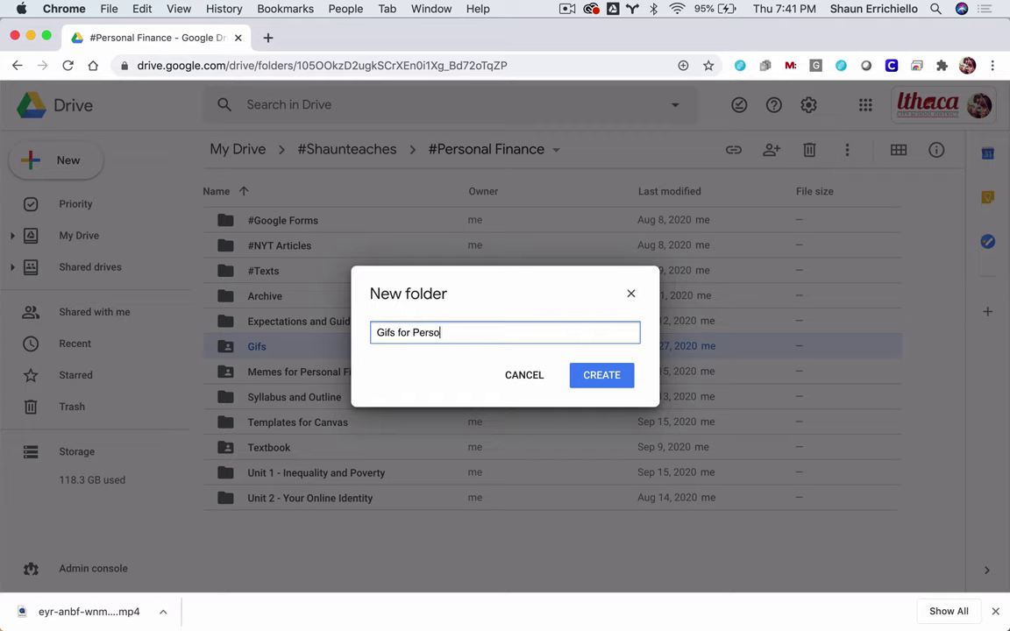
text(nal Finann)
click(618, 380)
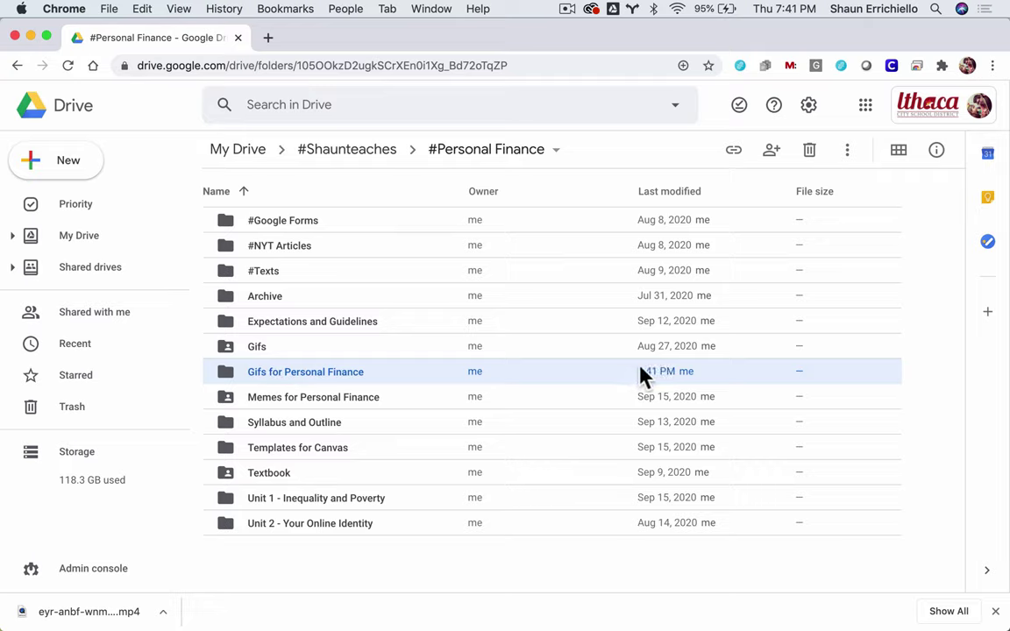
- Change the new folder's link access from Restricted to 'Anyone with the link'
click(742, 156)
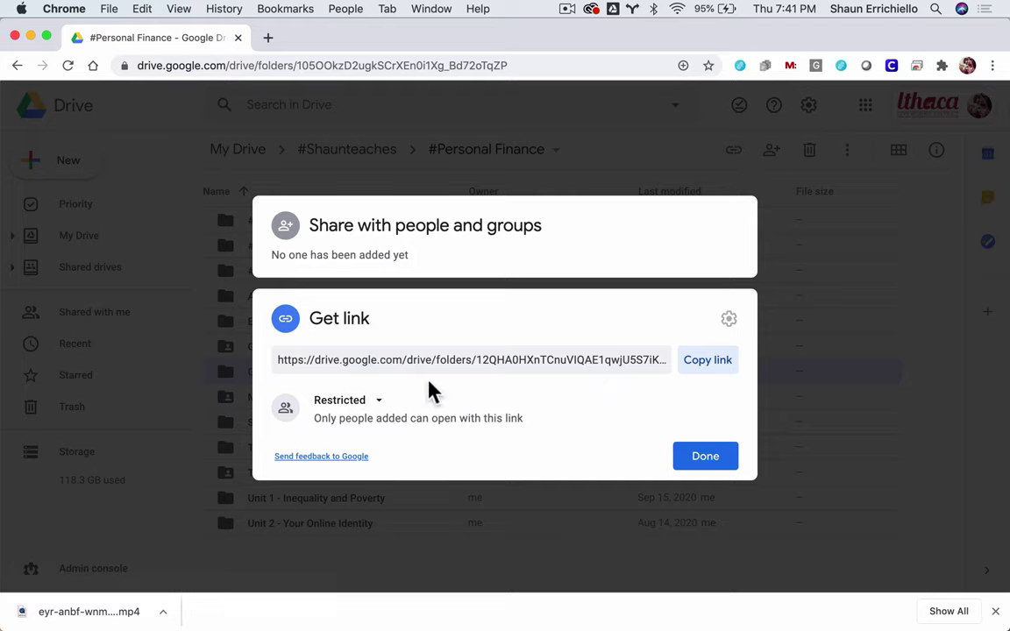
click(384, 405)
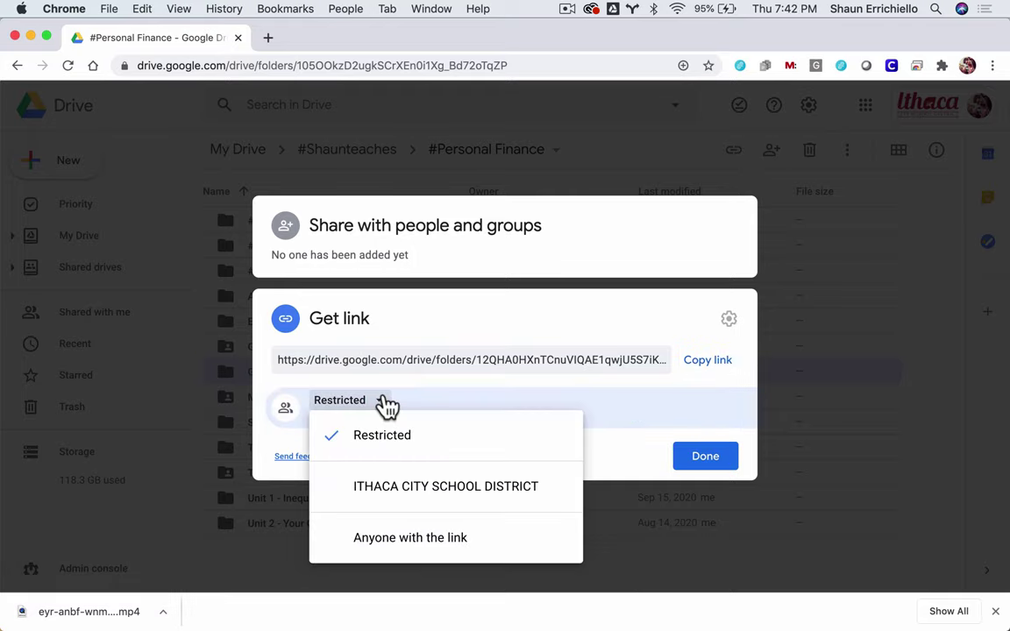
click(387, 541)
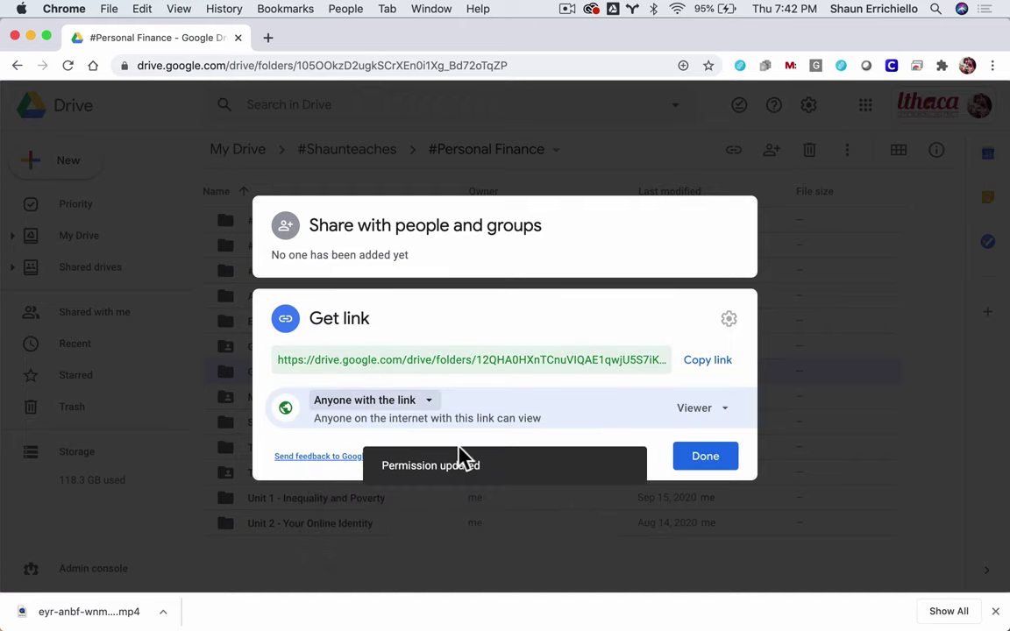
click(702, 456)
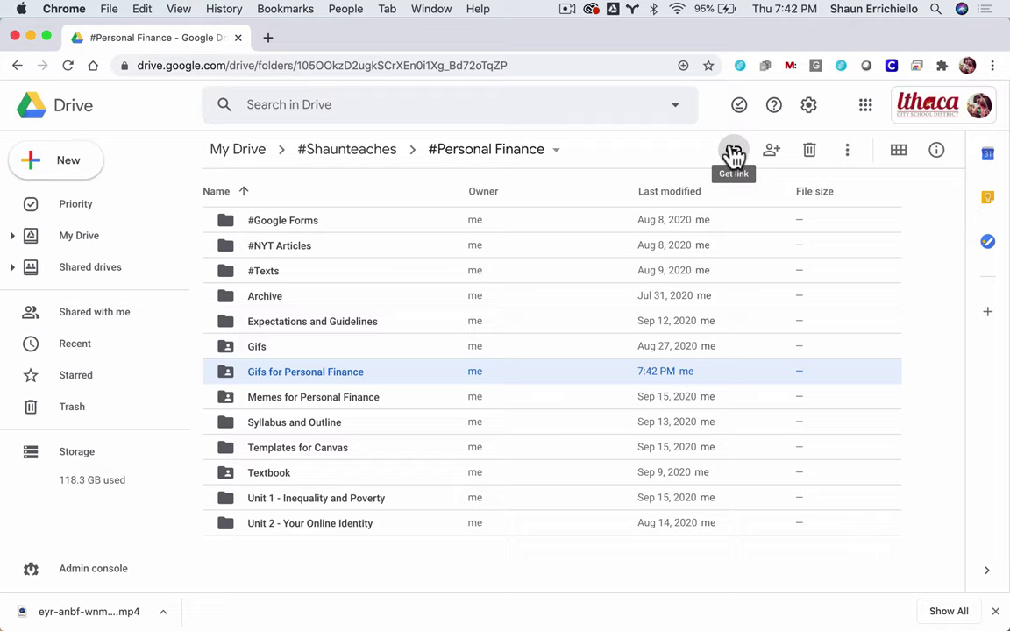
- Create a new Google Slides presentation inside Gifs for Personal Finance and dismiss the Themes panel
double_click(295, 377)
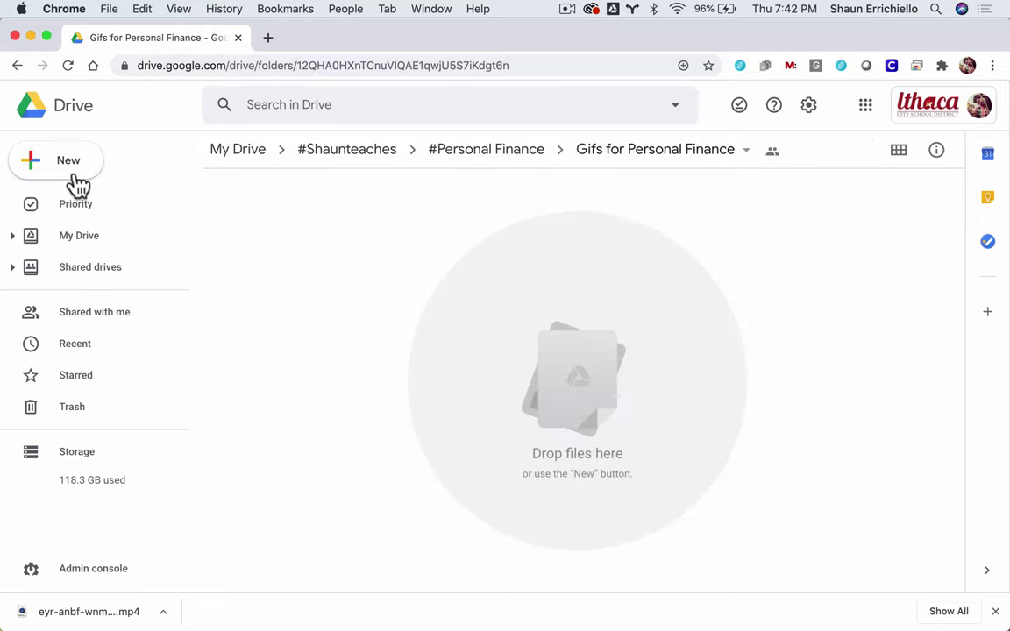
click(70, 172)
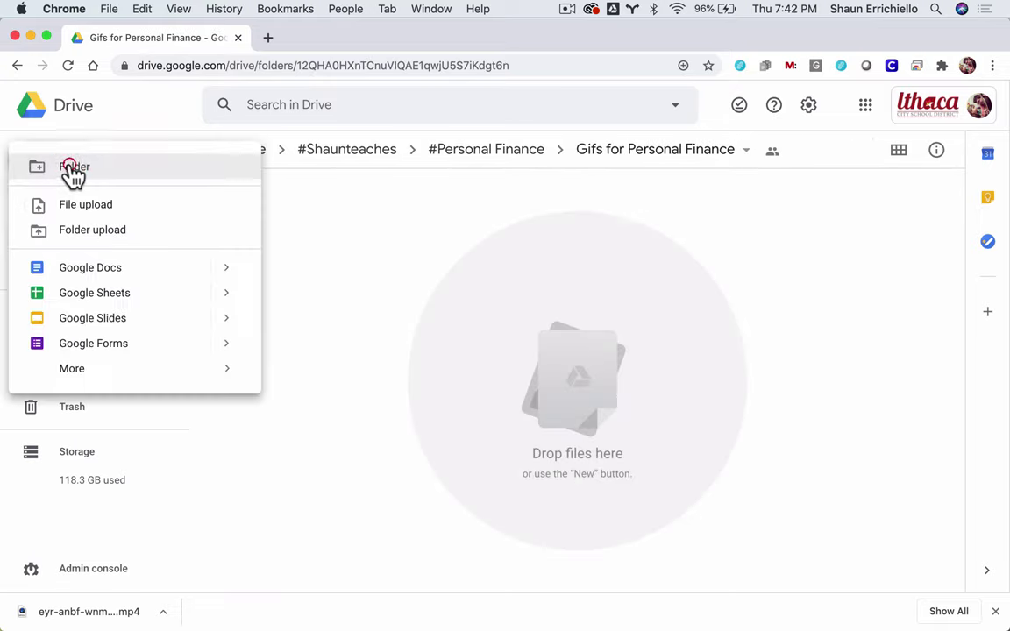
click(60, 321)
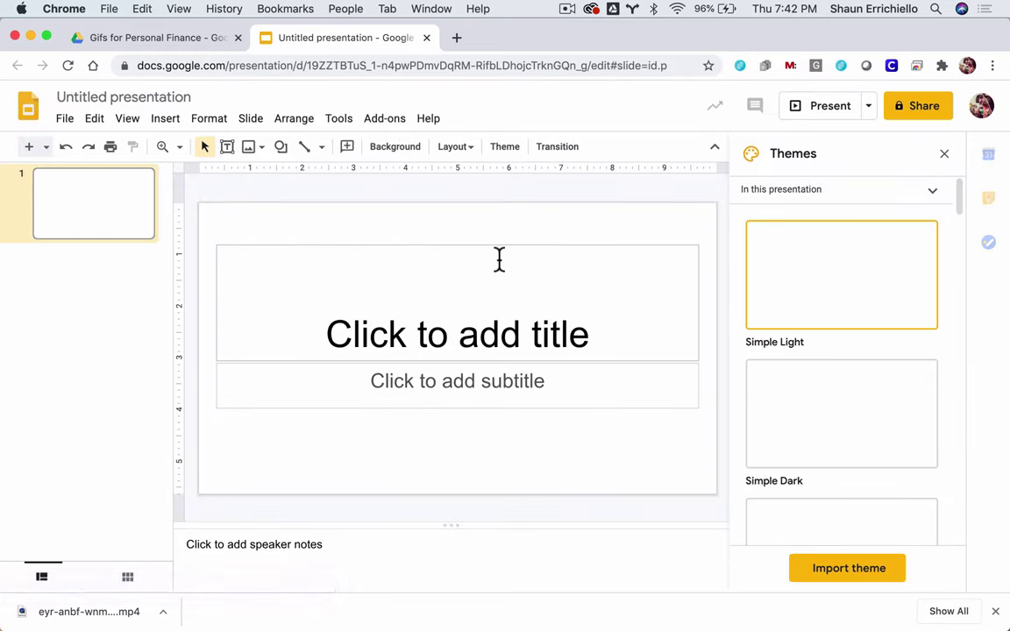
click(944, 155)
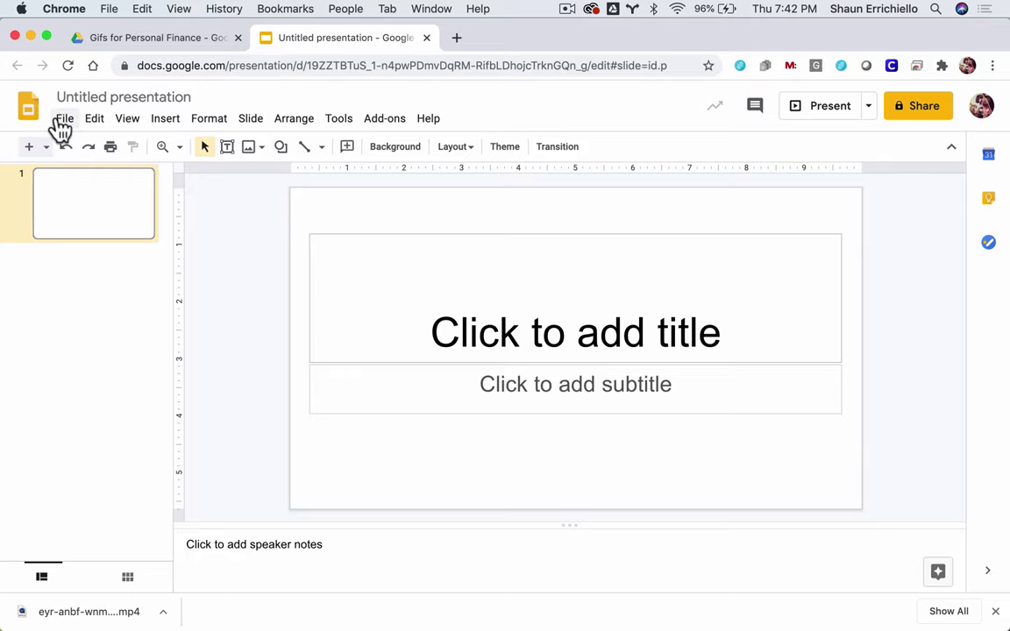
click(61, 119)
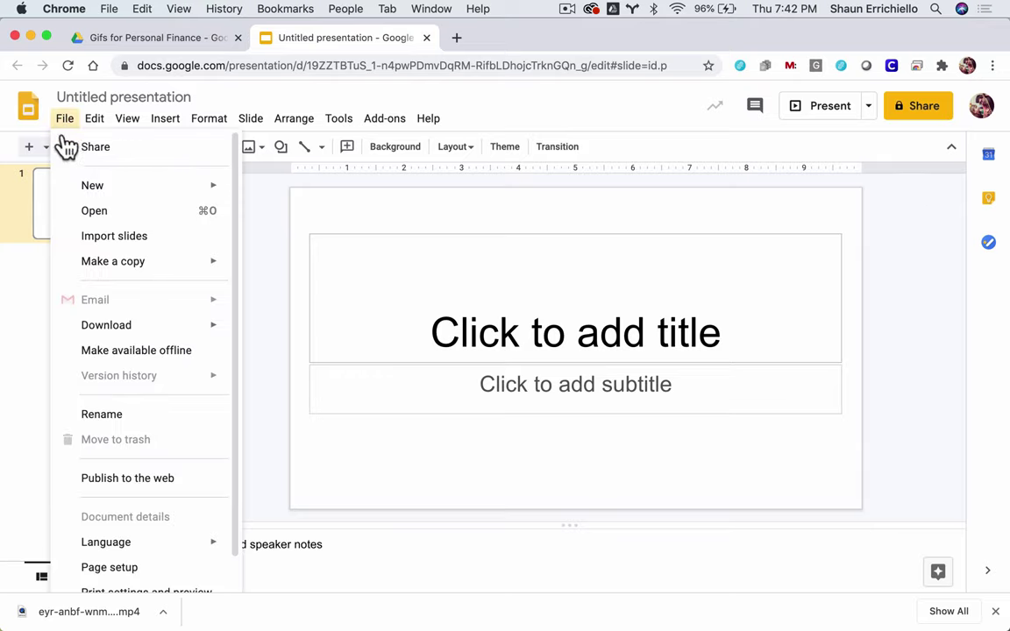
scroll(123, 312, down, 1)
scroll(118, 320, down, 1)
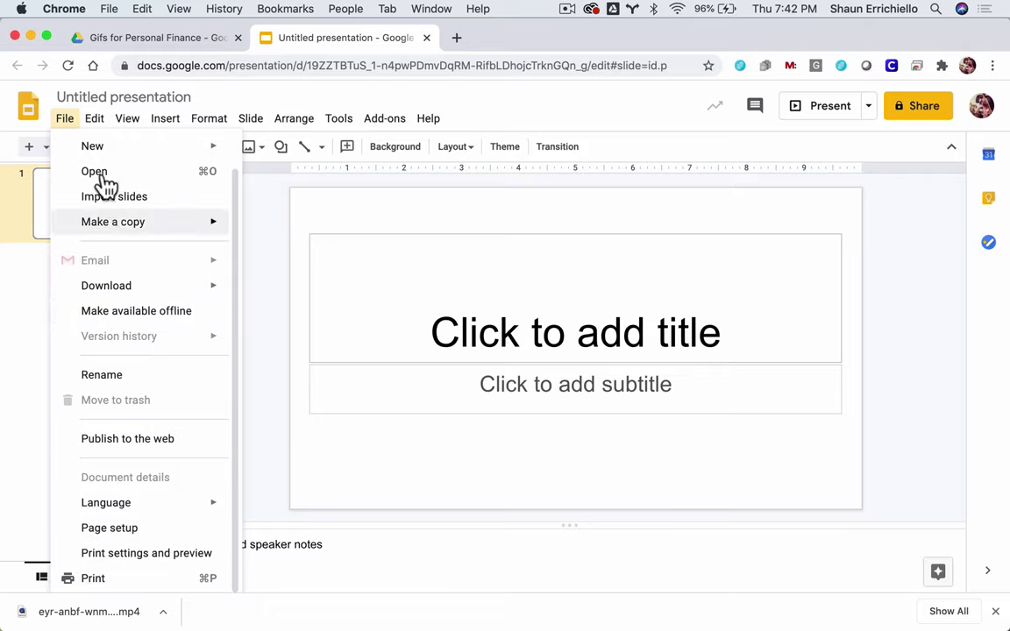
- Use Page setup to give the slide a custom size of 600 × 600 pixels
click(64, 120)
click(64, 121)
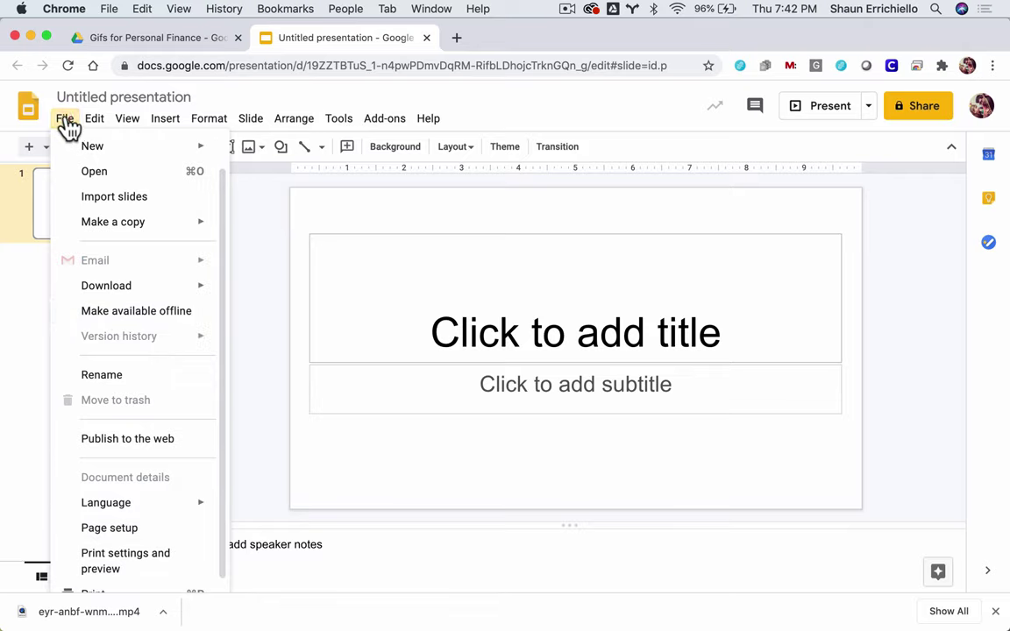
click(114, 527)
click(455, 327)
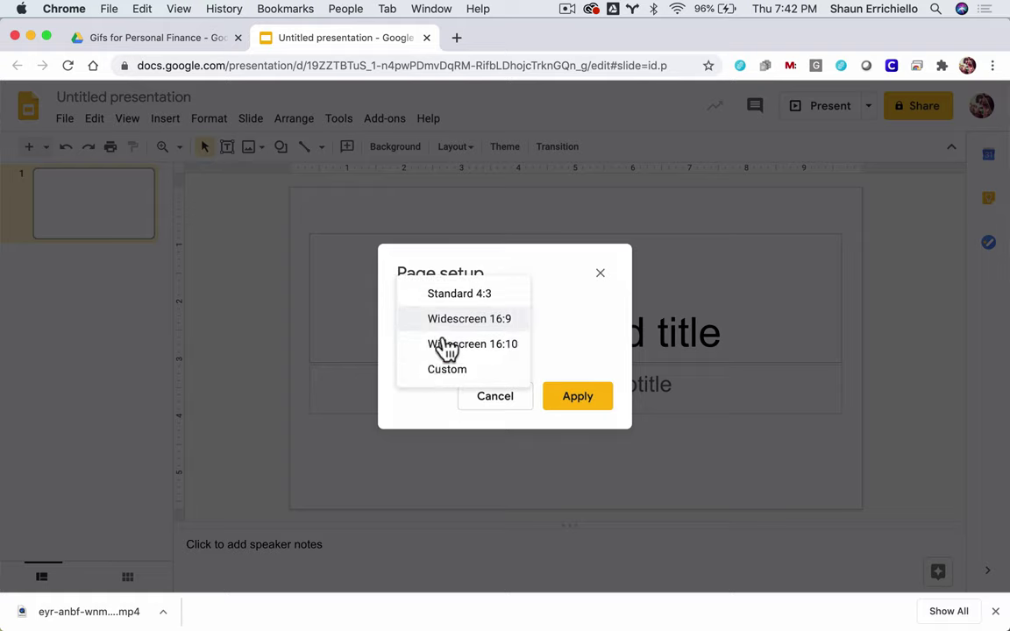
click(436, 373)
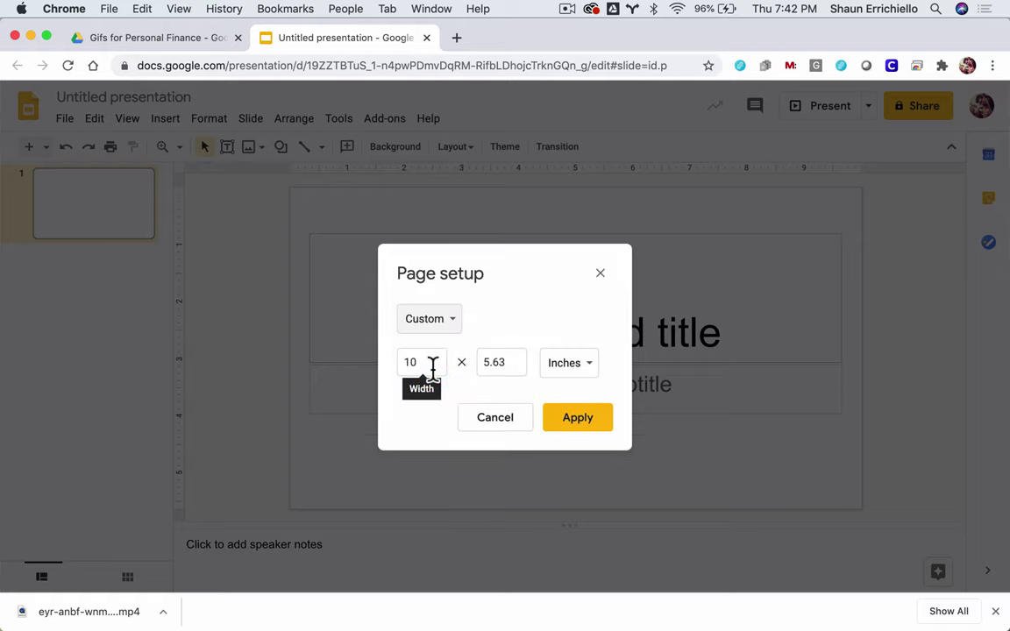
click(570, 375)
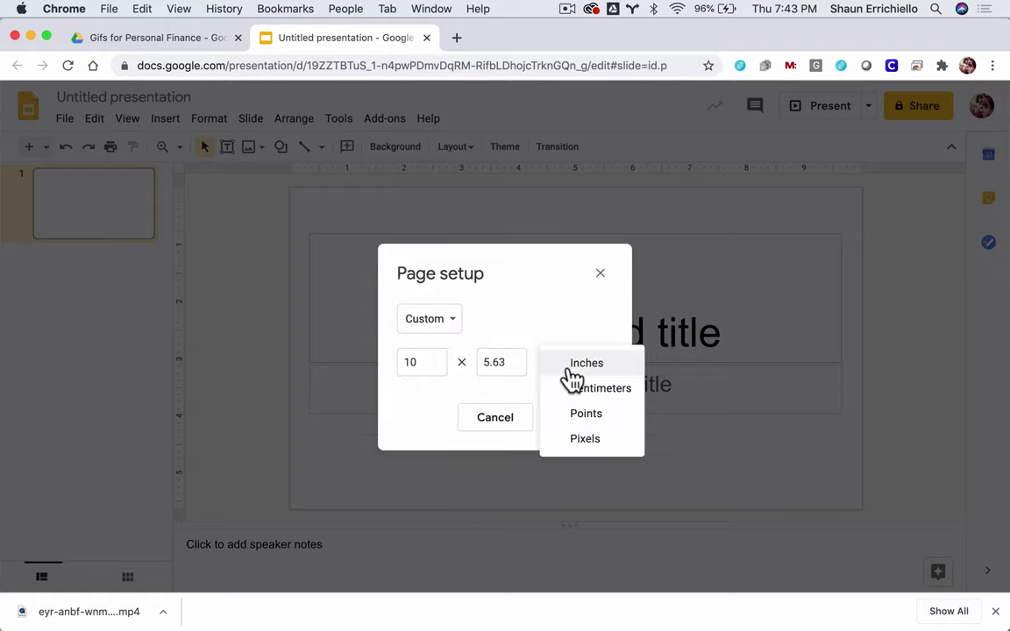
click(579, 436)
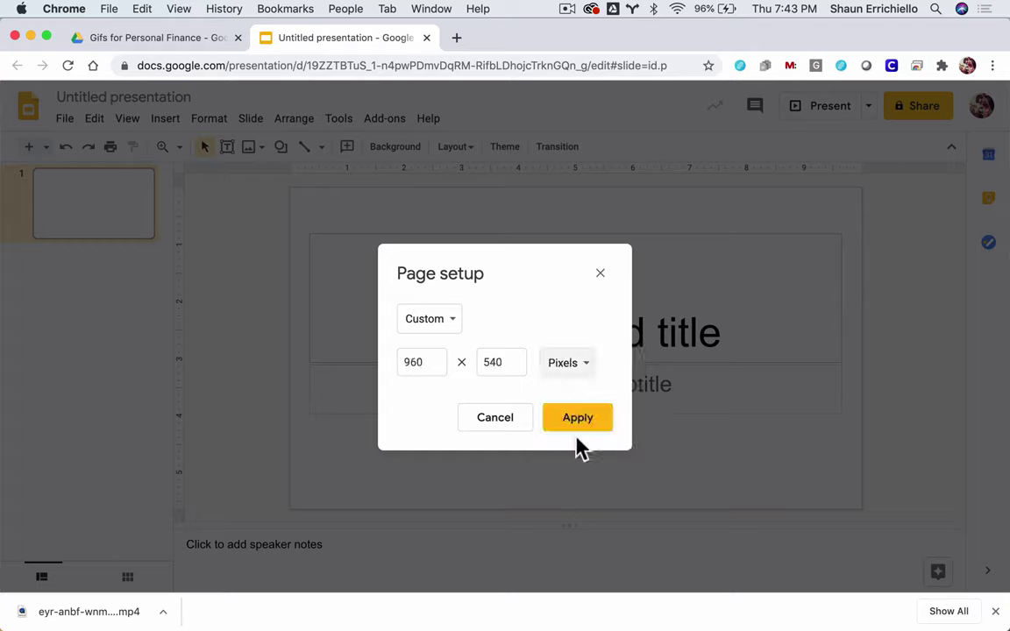
double_click(417, 361)
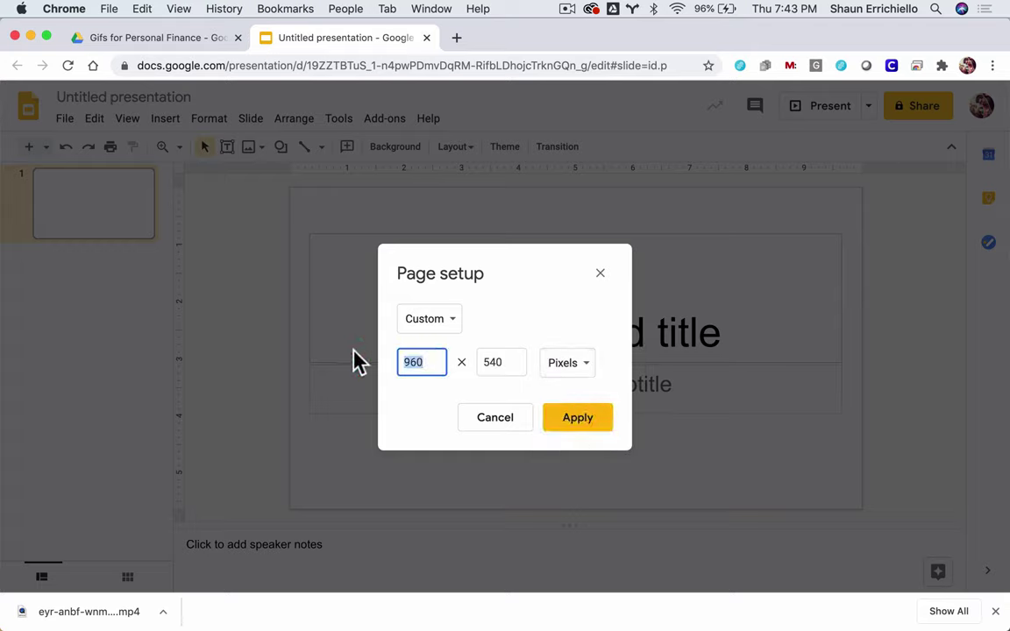
text(6)
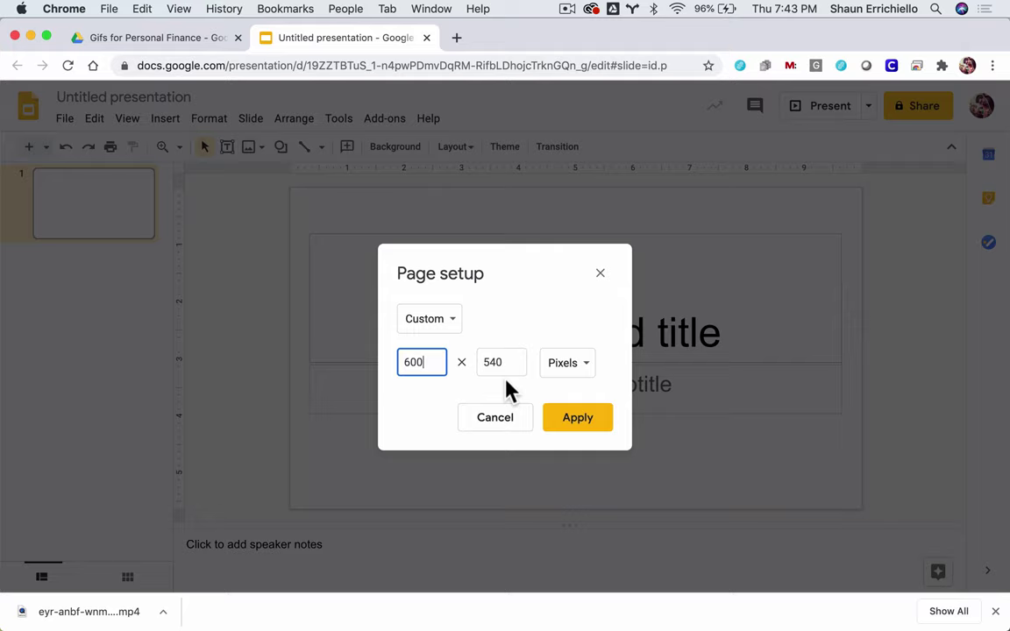
double_click(501, 361)
text(600)
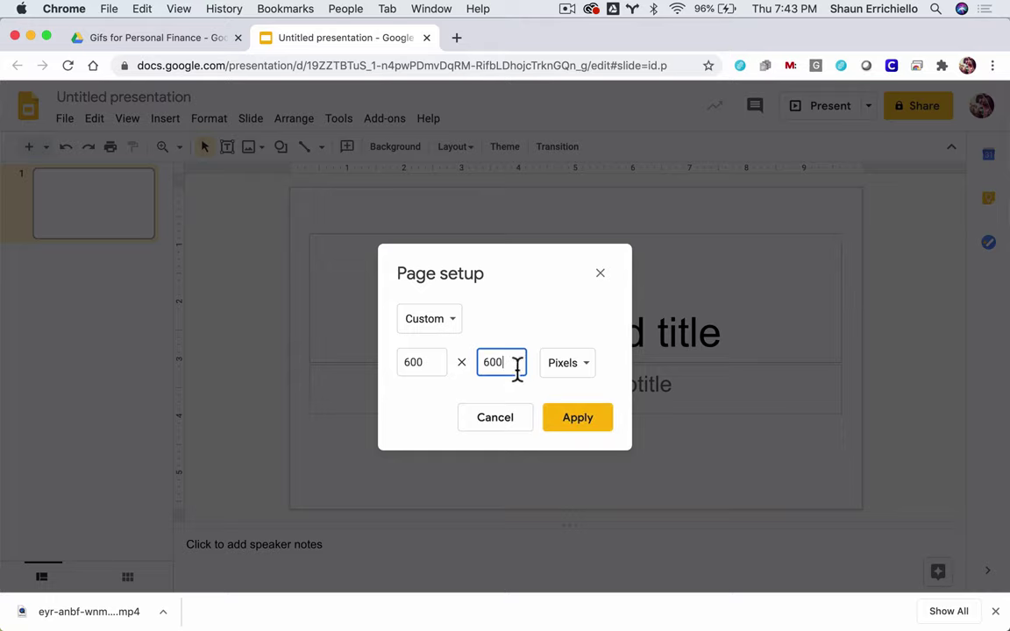
click(572, 427)
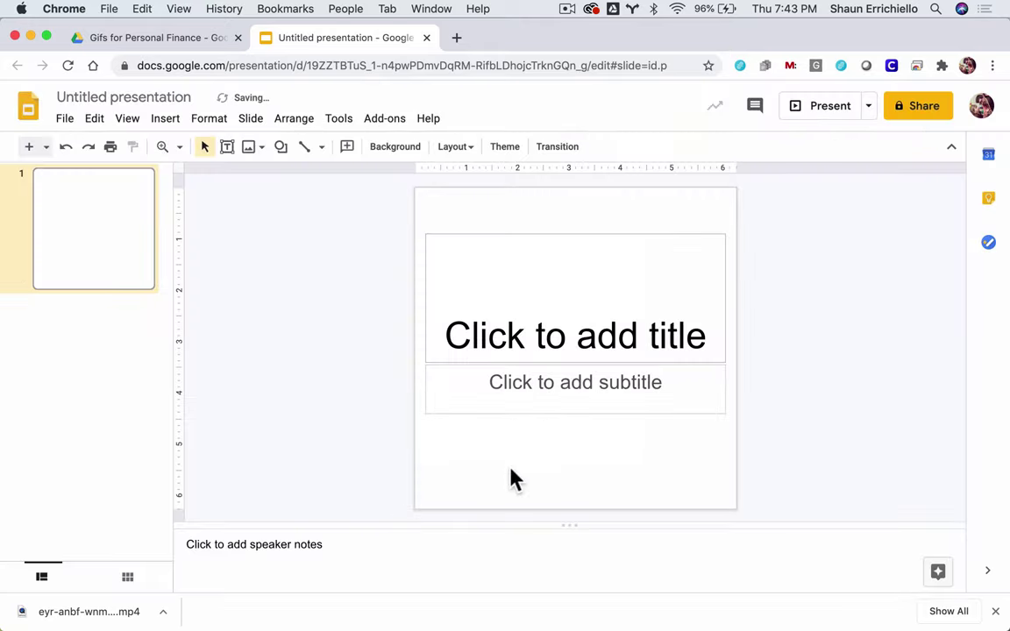
click(517, 365)
- Delete the title and subtitle placeholders, leaving the background unchanged
shift+click(521, 342)
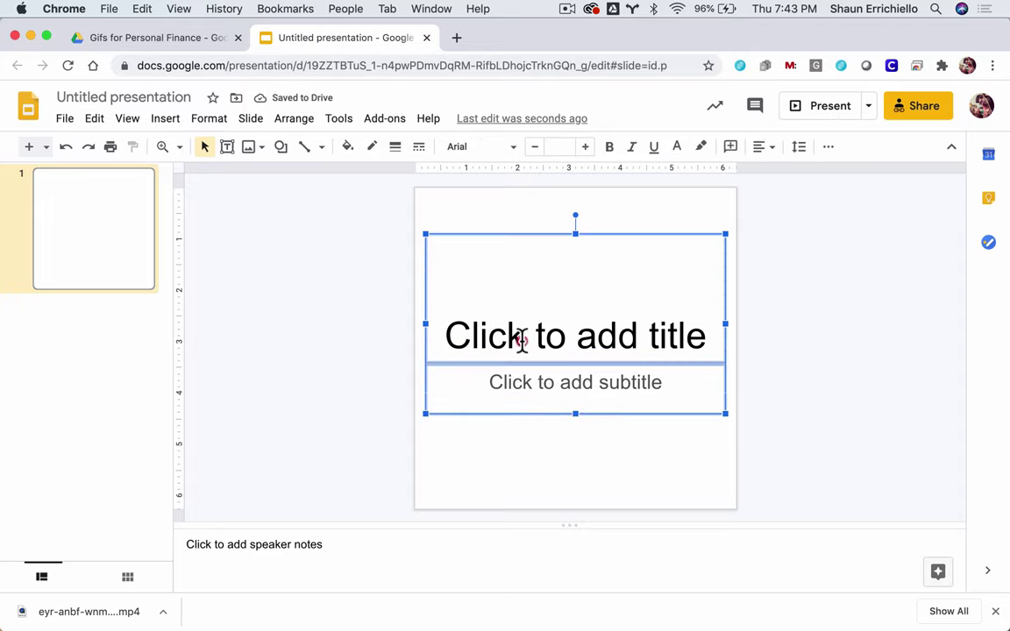
key(Delete)
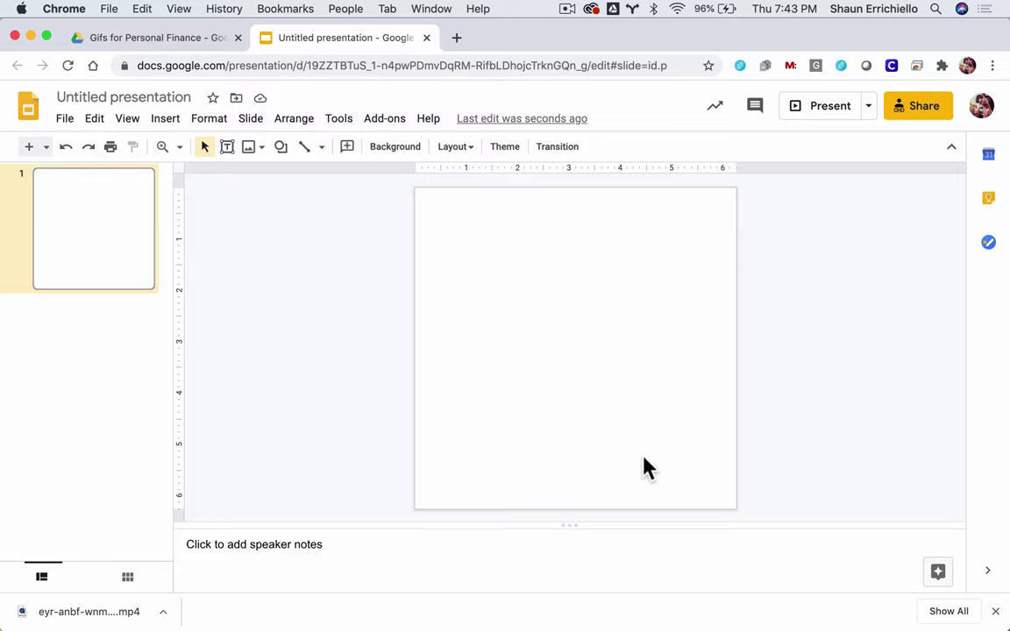
click(406, 156)
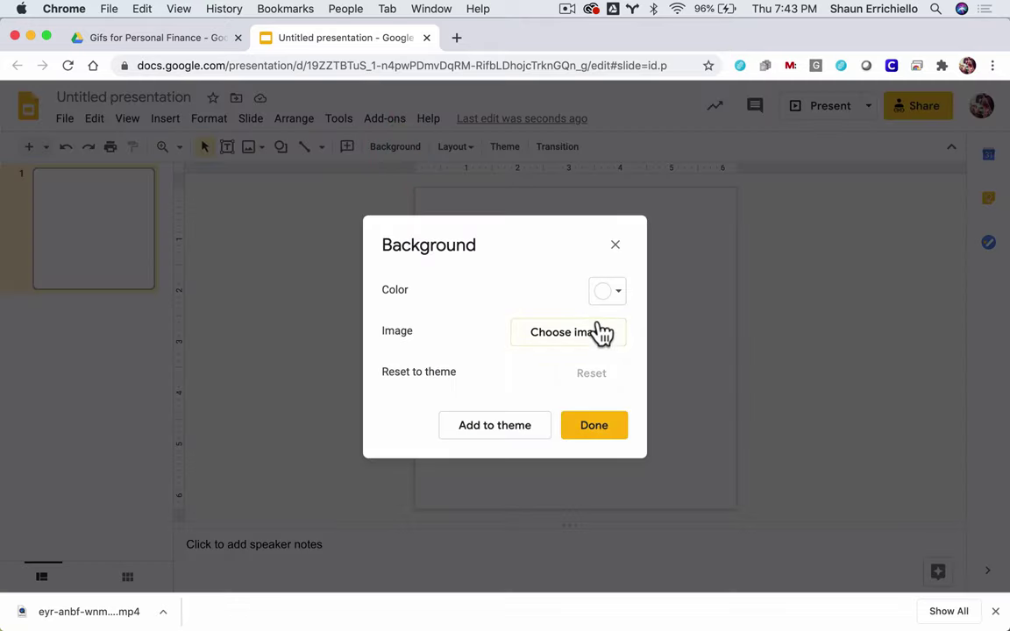
click(607, 293)
click(483, 347)
click(615, 246)
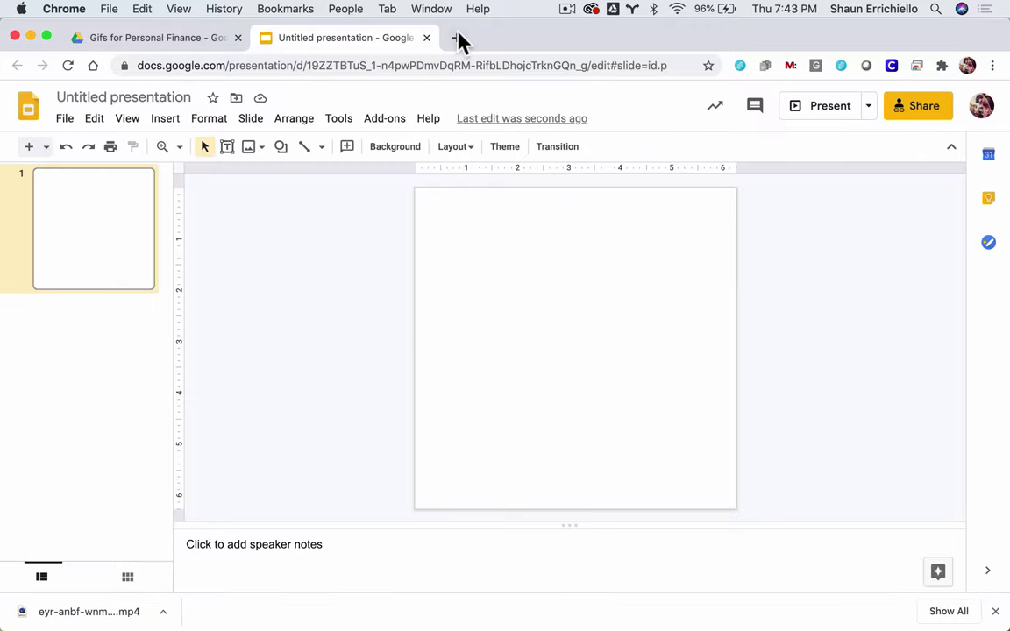
- Go to unsplash.com in a new browser tab
click(456, 37)
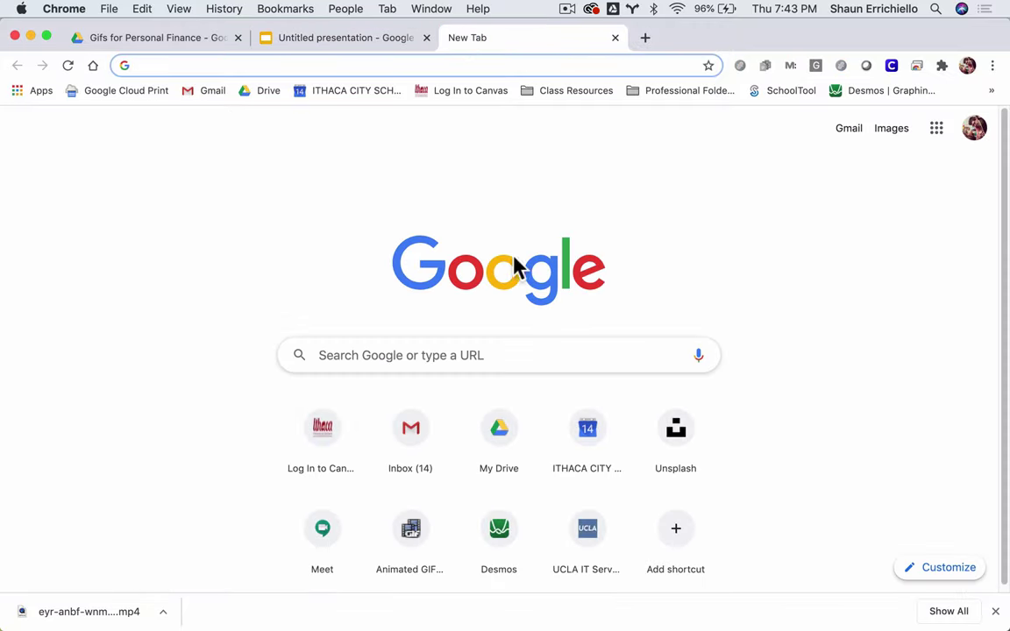
text(u)
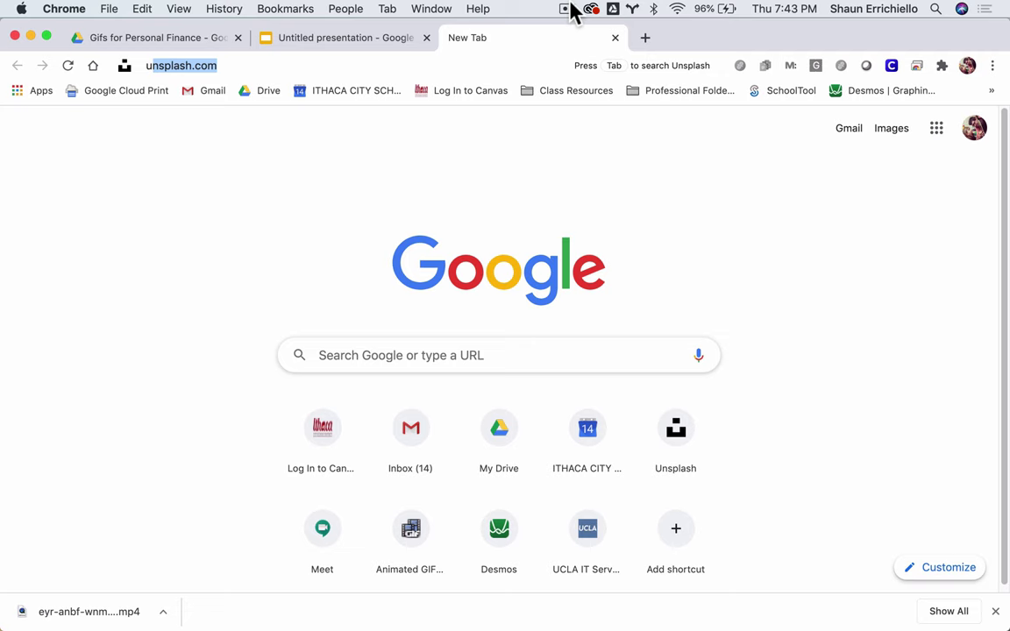
text(nsp)
key(Return)
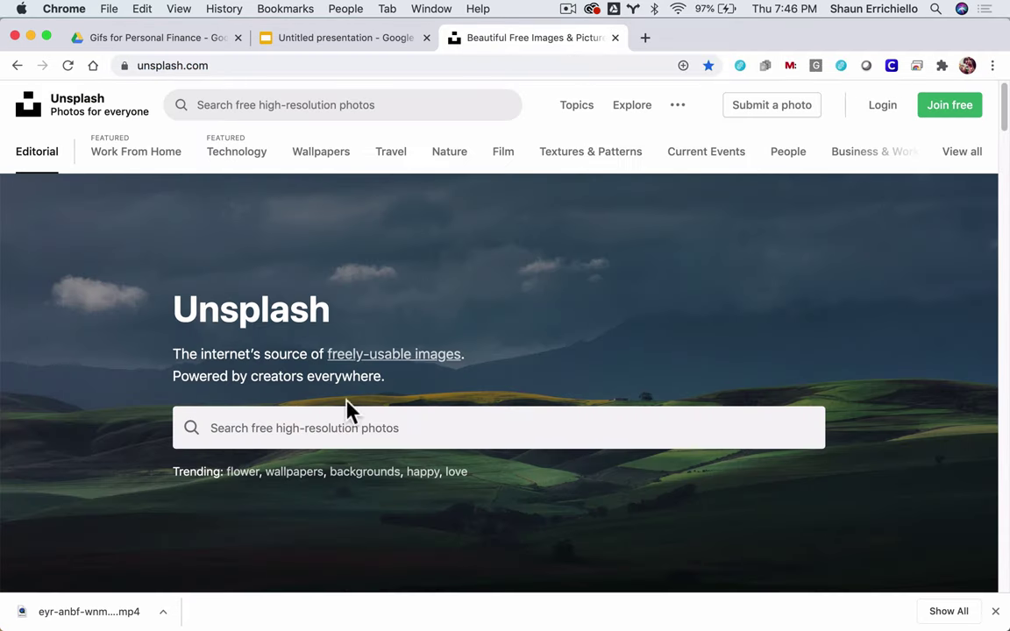
- Search Unsplash for 'budget' and download the white ceramic piggy bank photo
click(392, 428)
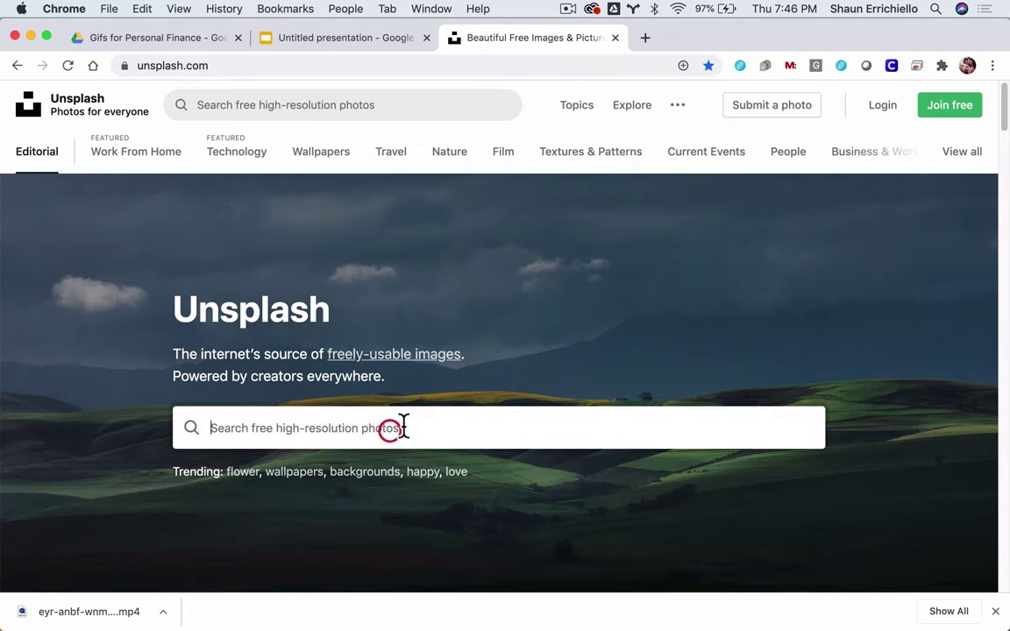
text(budget)
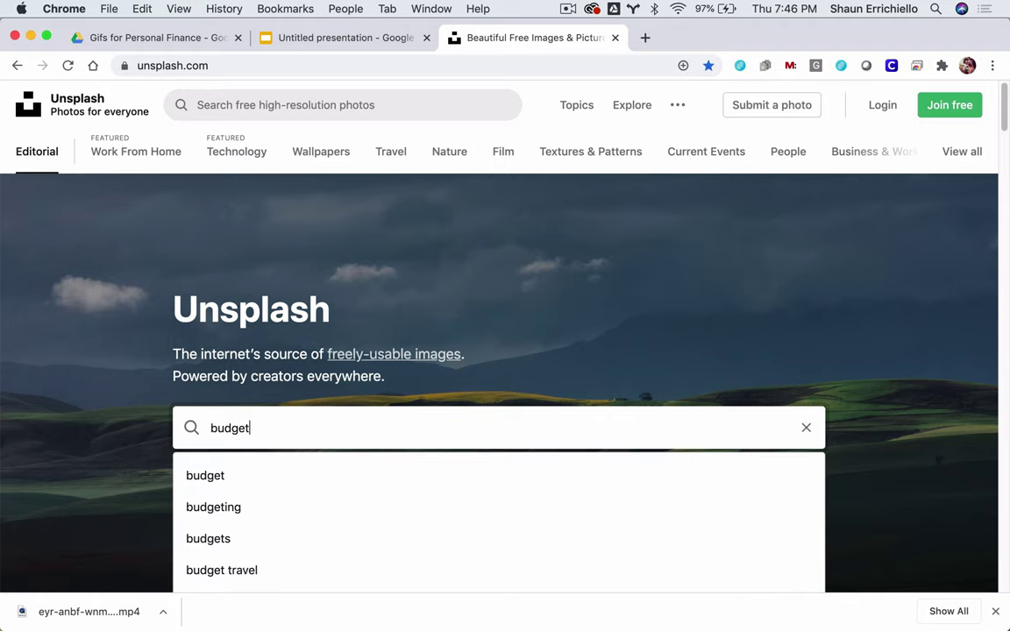
key(Return)
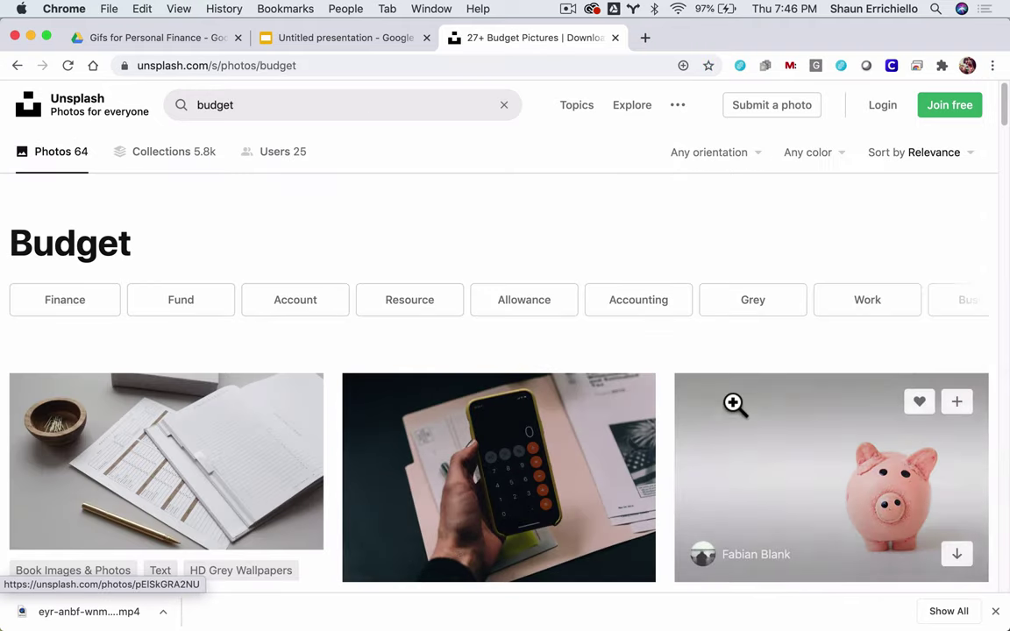
scroll(735, 327, down, 5)
scroll(735, 320, down, 4)
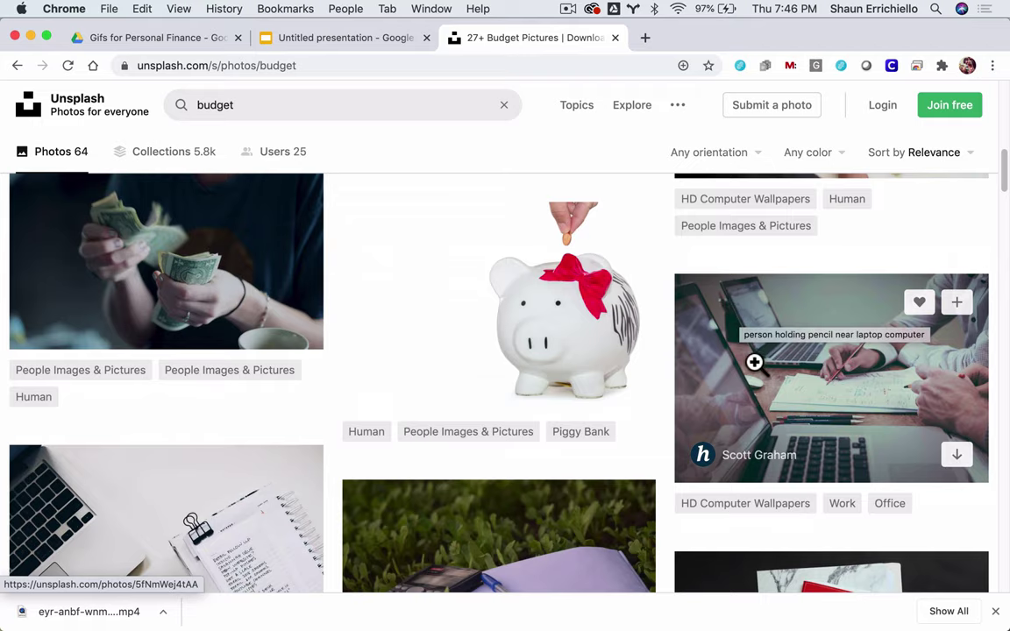
click(527, 327)
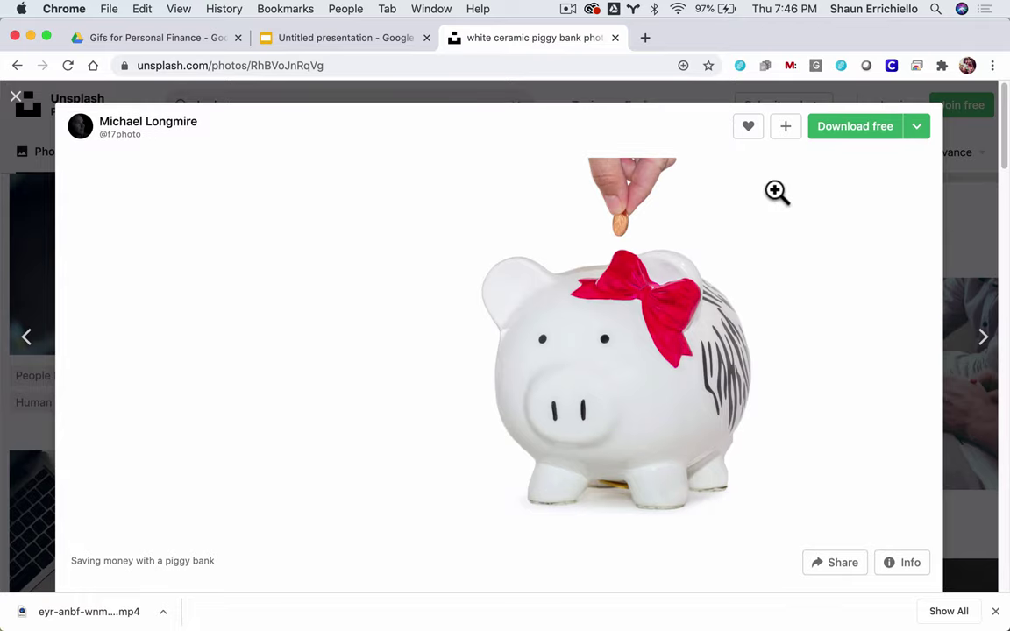
click(855, 133)
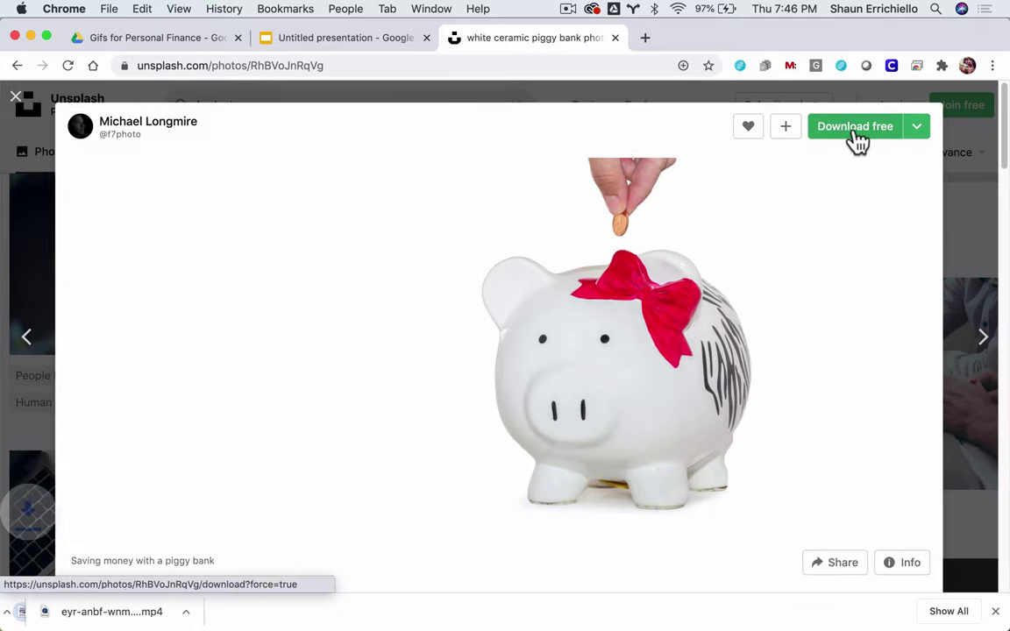
- Place the downloaded piggy bank photo on the slide, then position and enlarge it
drag(131, 621, 606, 350)
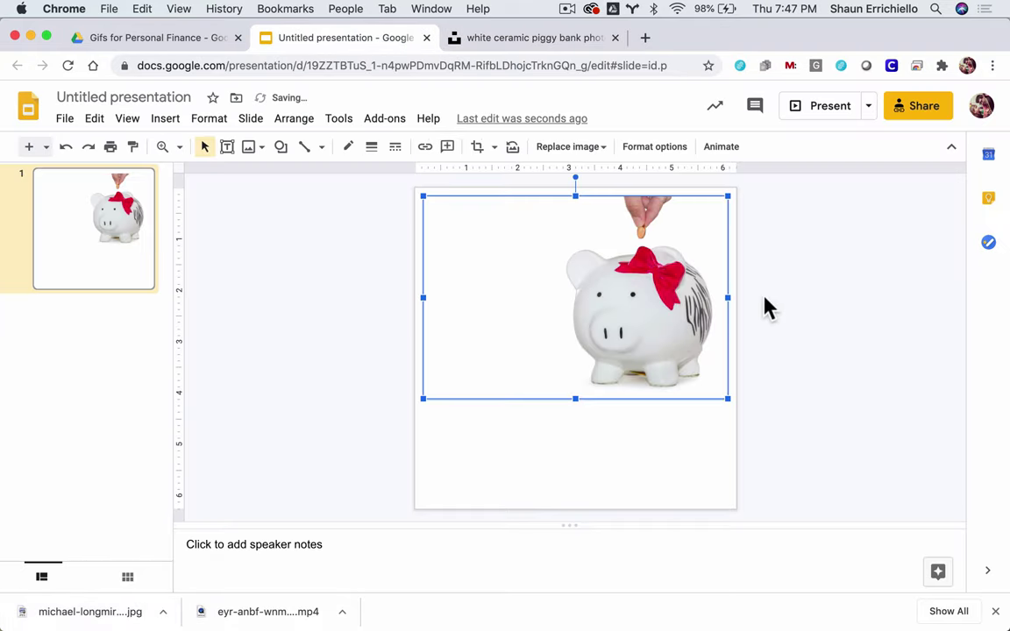
drag(657, 304, 647, 373)
drag(629, 412, 496, 330)
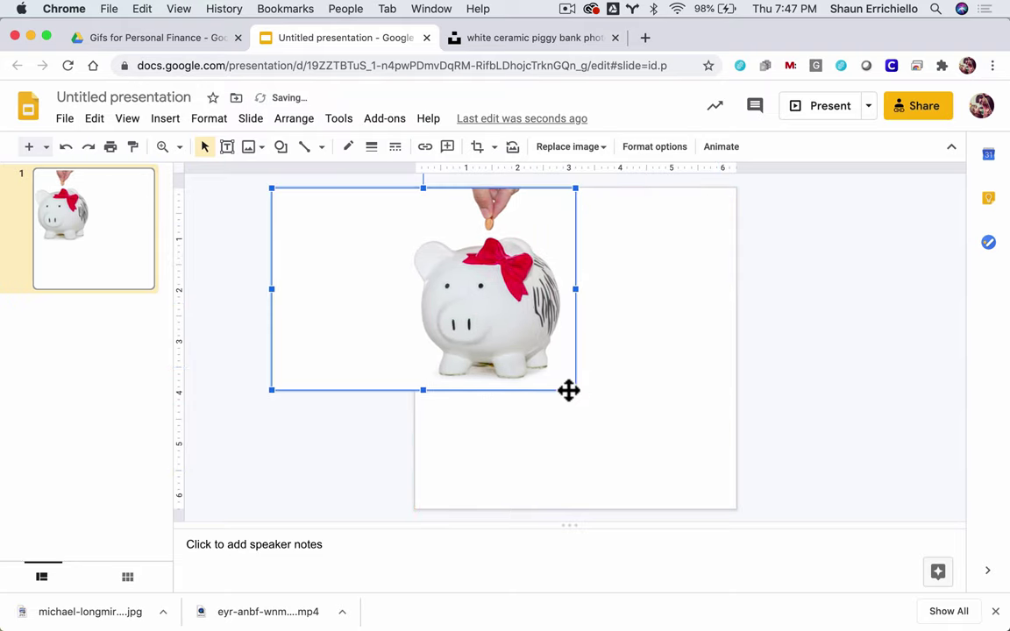
drag(576, 392, 712, 473)
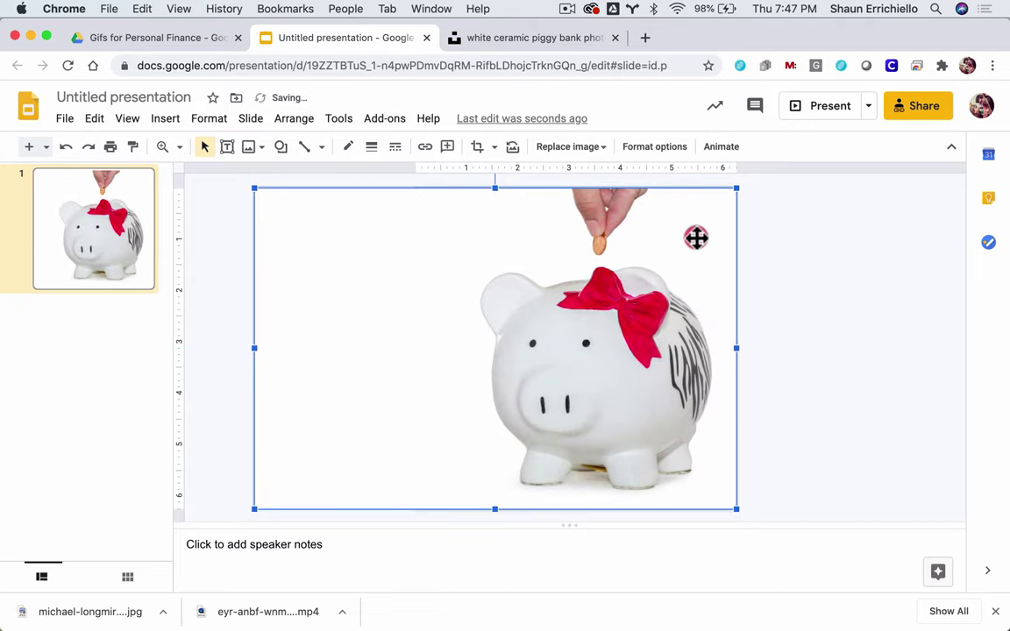
mouse_move(698, 237)
mouse_down()
mouse_move(652, 250)
mouse_move(697, 235)
mouse_up()
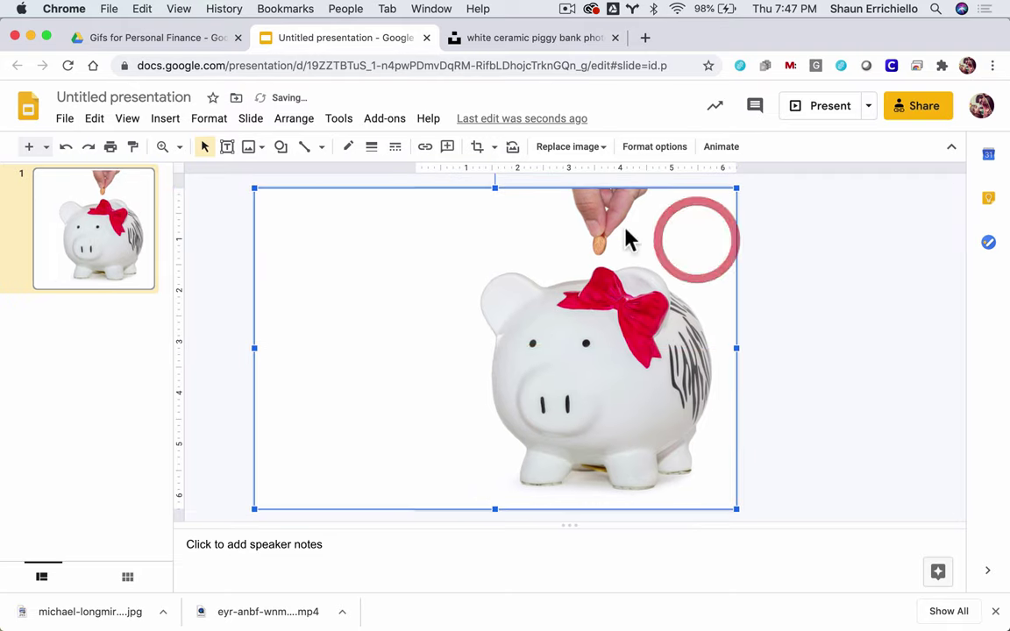
- Crop the photo's left side so it lines up with the slide edge
click(480, 153)
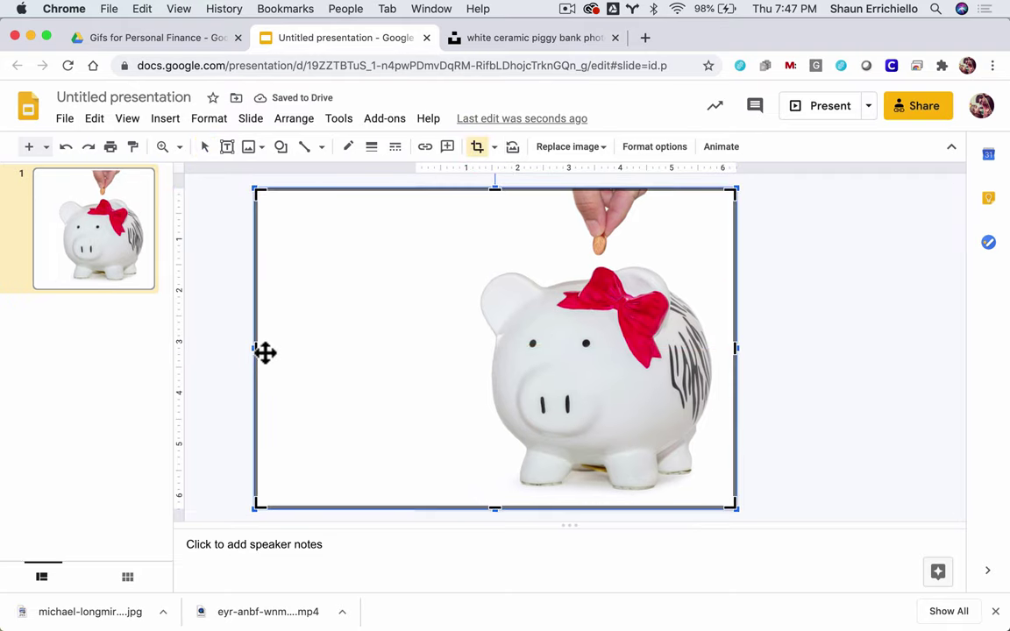
drag(256, 350, 459, 349)
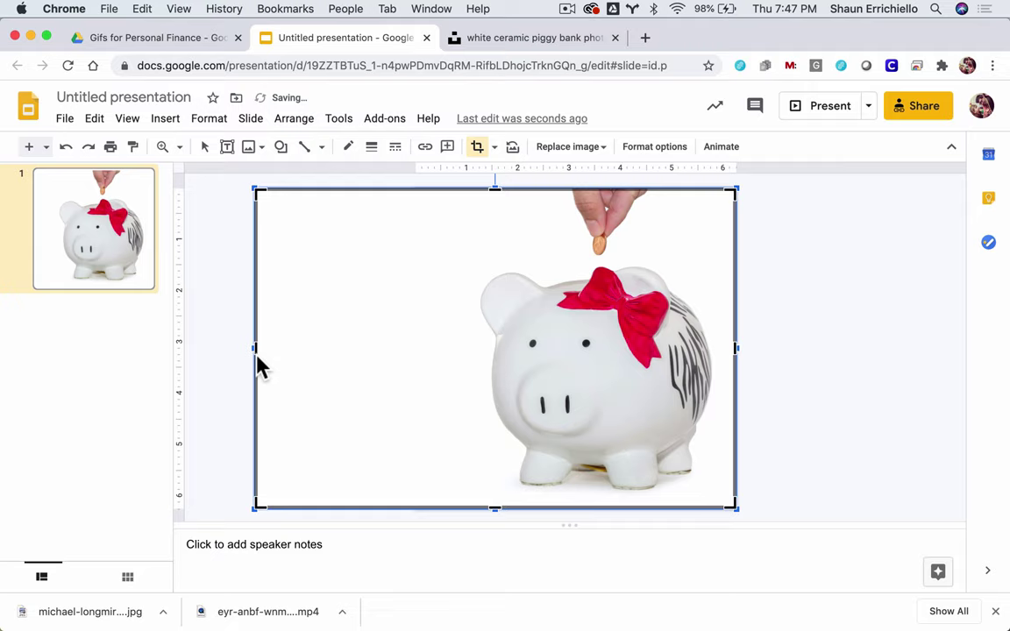
drag(253, 347, 488, 348)
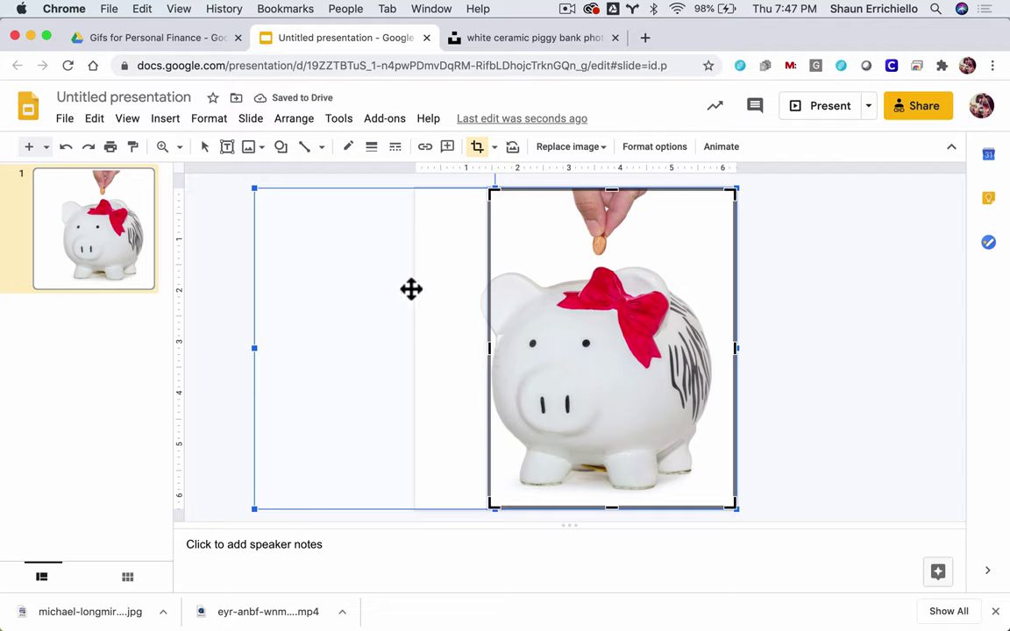
drag(488, 349, 416, 349)
click(850, 286)
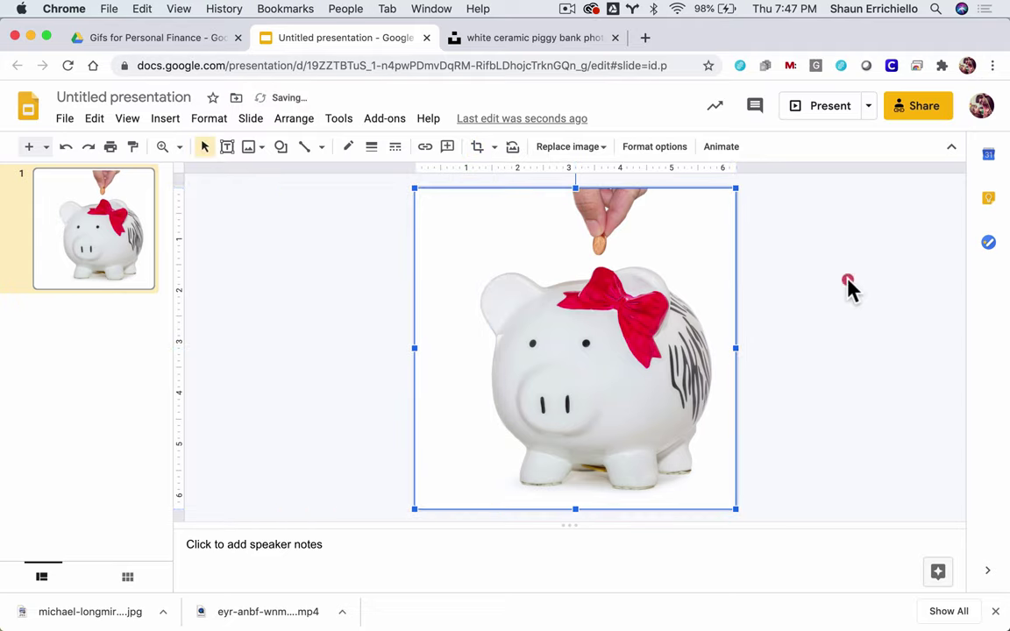
click(227, 146)
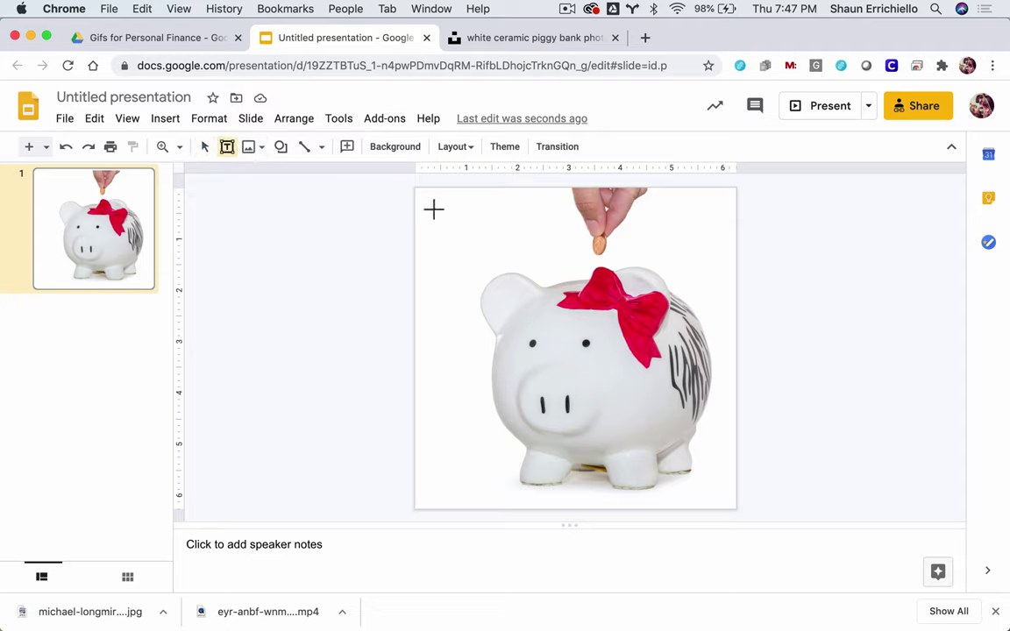
drag(430, 199, 716, 333)
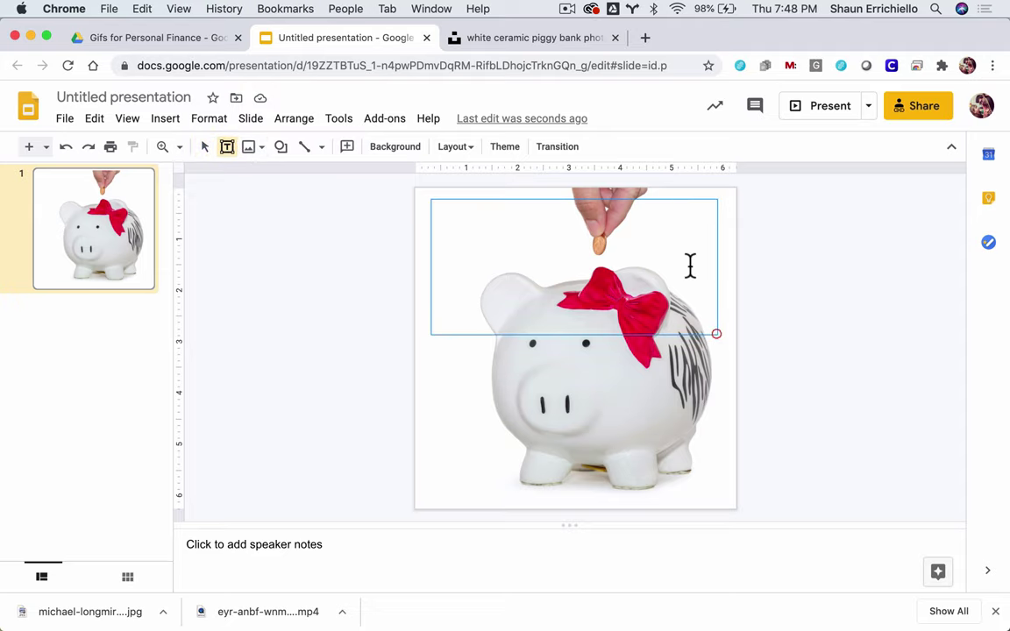
click(478, 147)
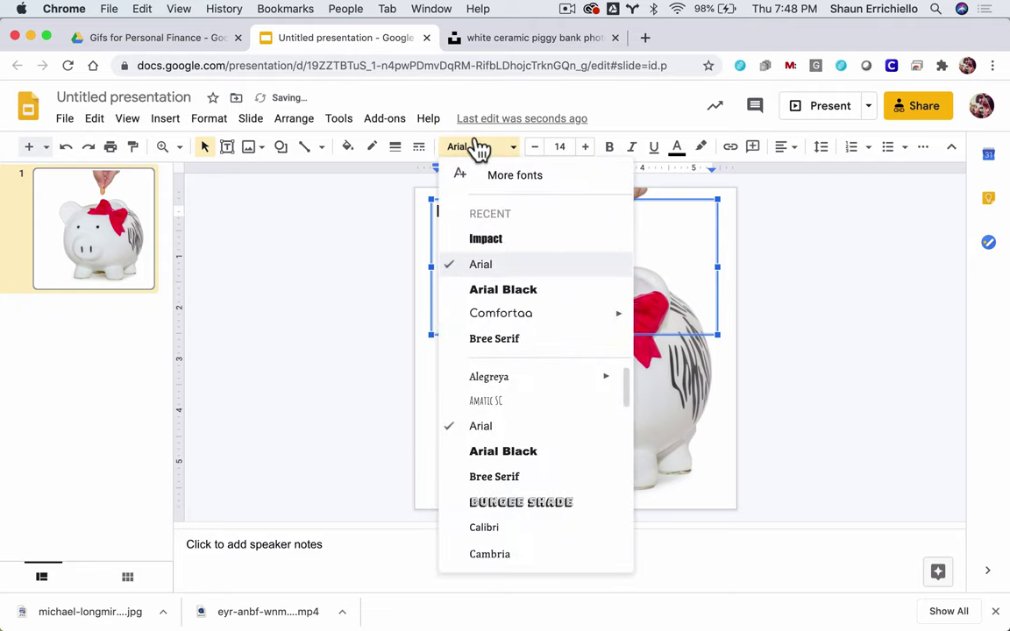
click(467, 238)
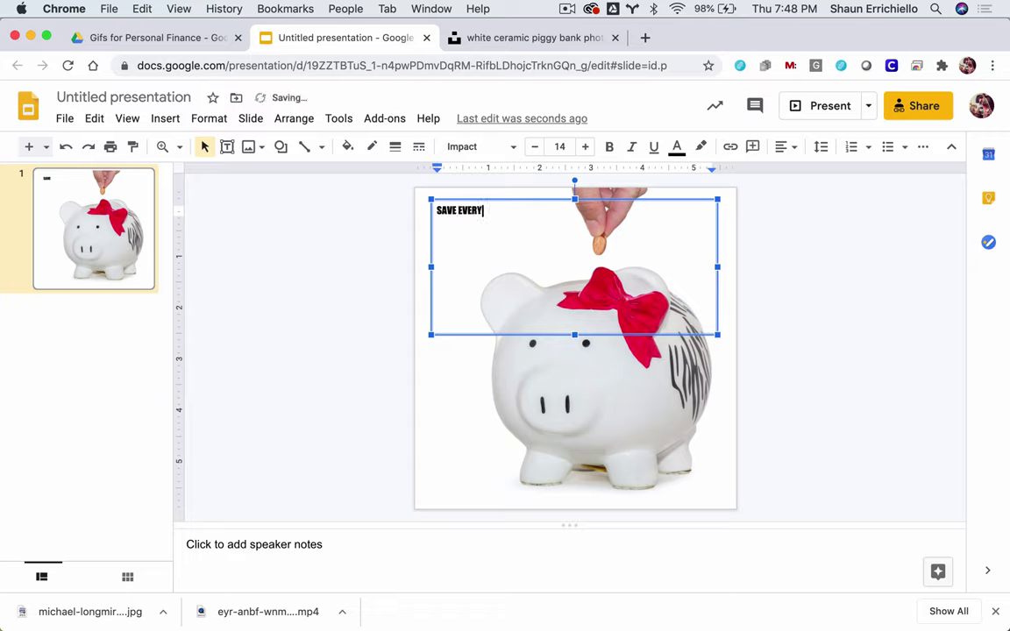
key(Escape)
key(Delete)
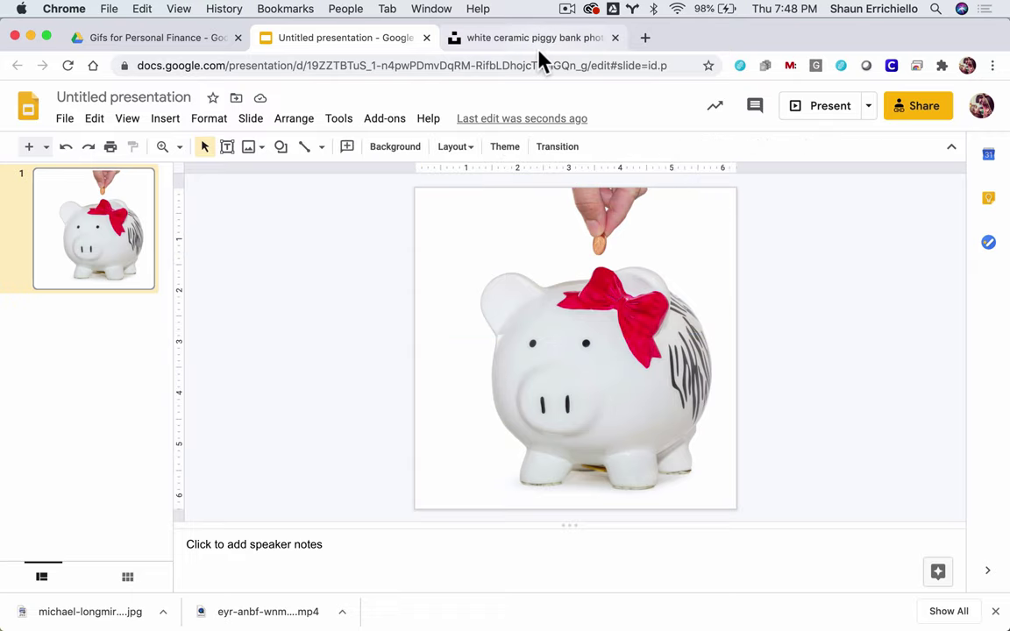
- Add a text box at the slide's top reading SAVE EVERY PENNY in Impact
click(226, 147)
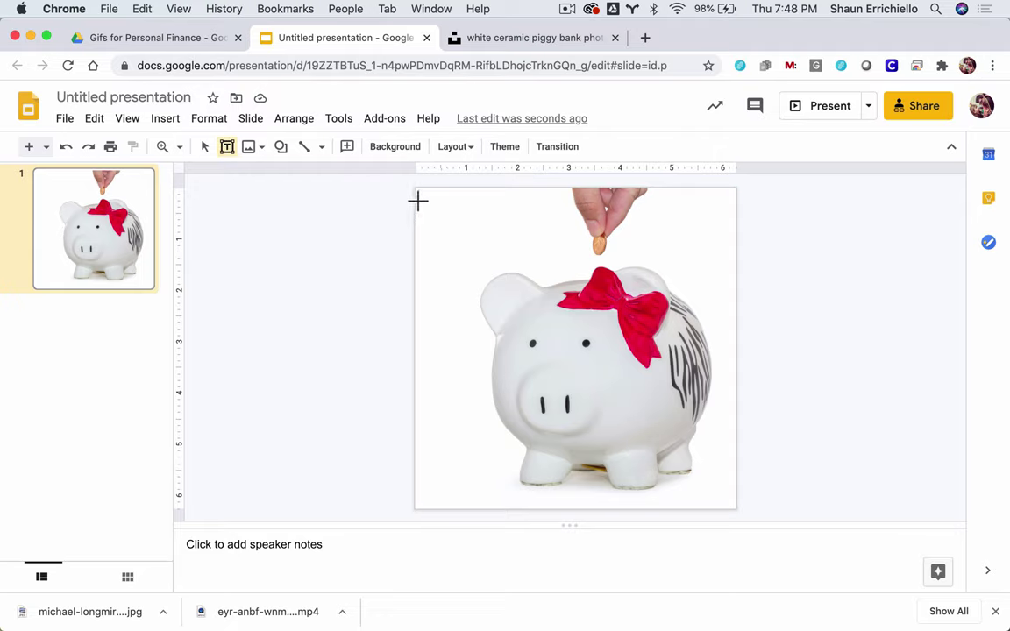
drag(423, 196, 722, 307)
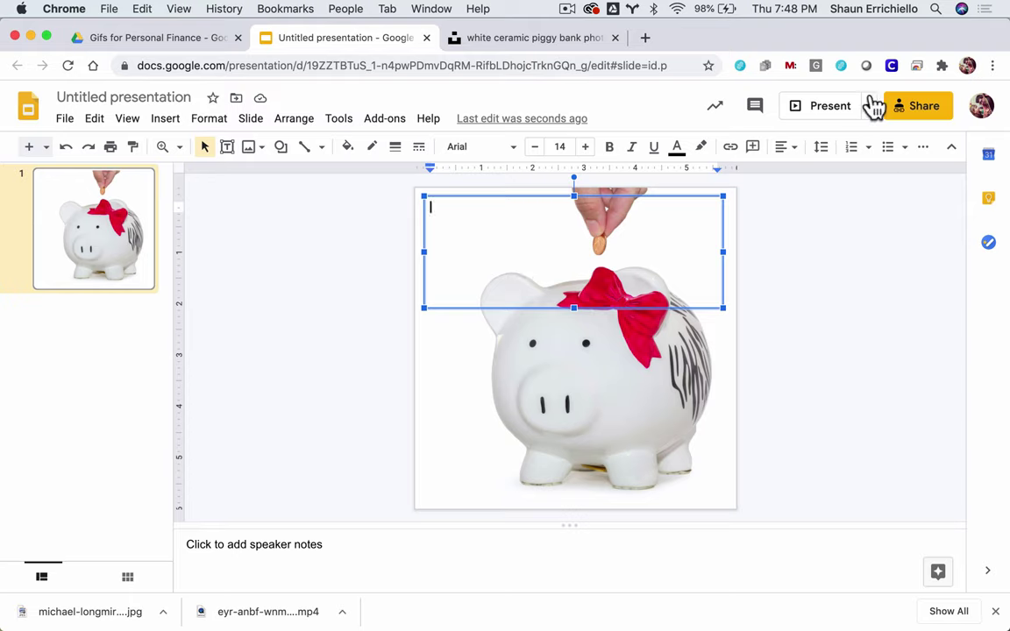
text(SAVE)
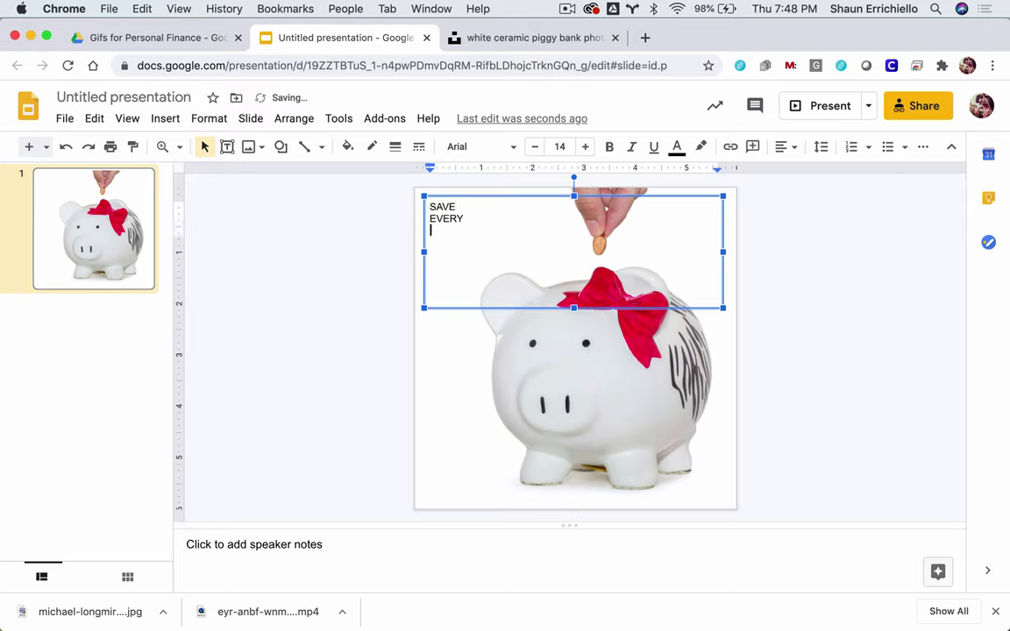
key(super+a)
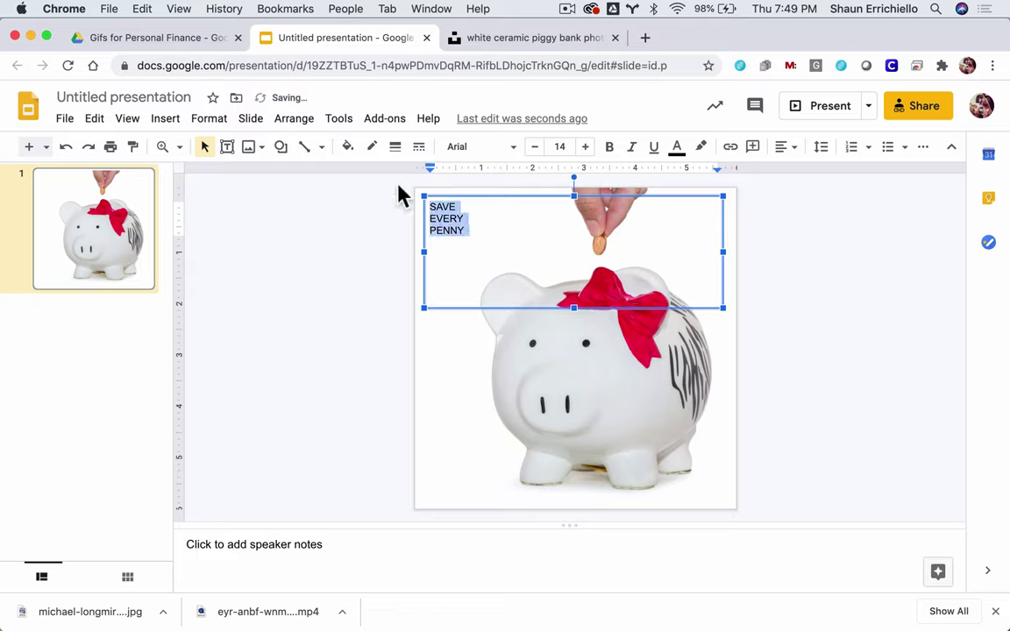
click(459, 146)
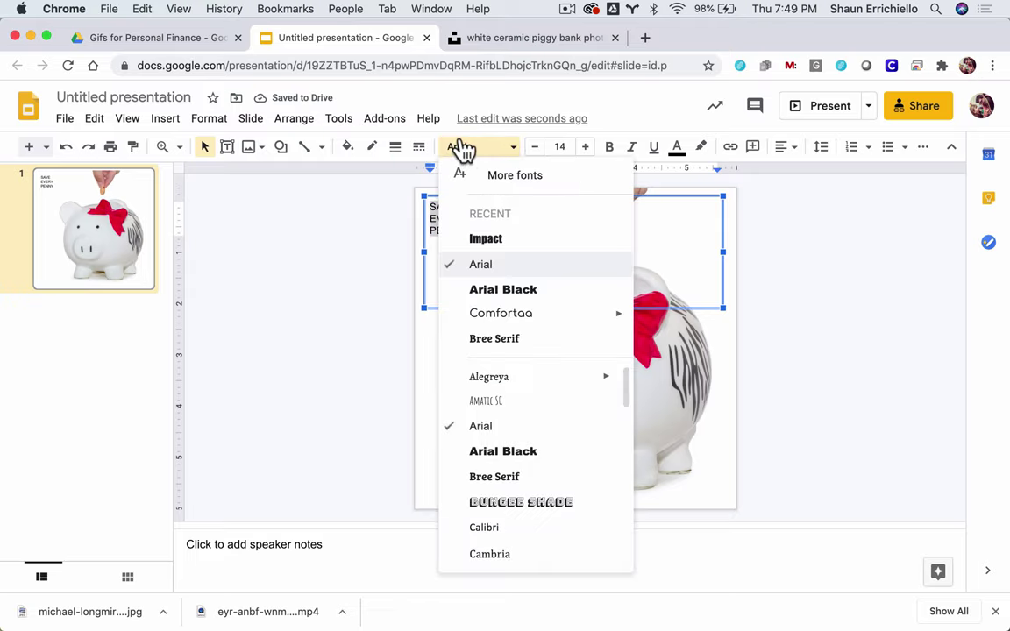
click(488, 240)
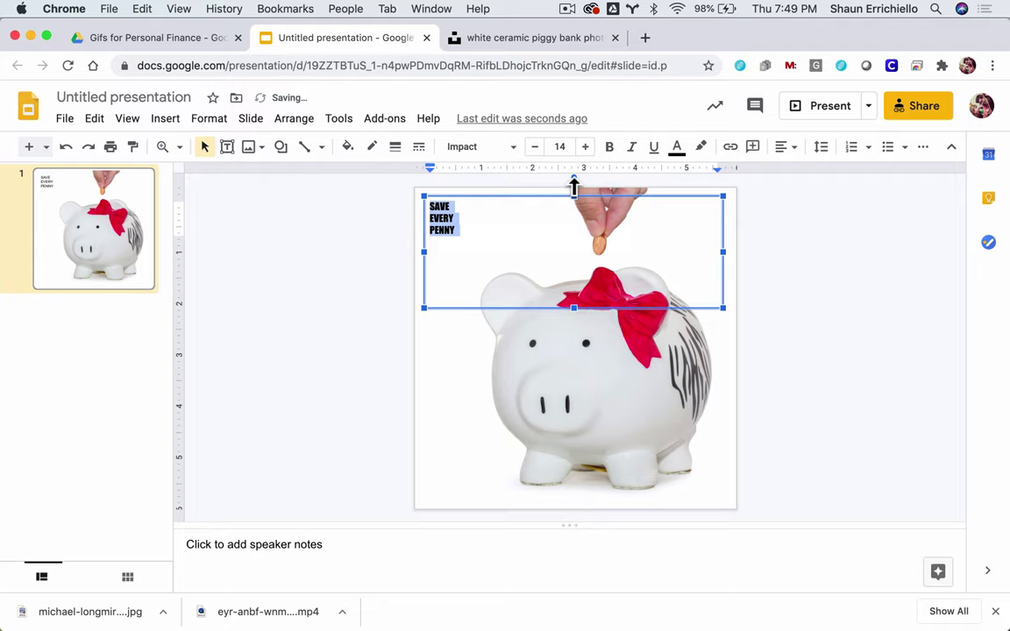
- Set the text to size 129 and stretch its box over the whole slide
click(563, 147)
text(100)
key(Return)
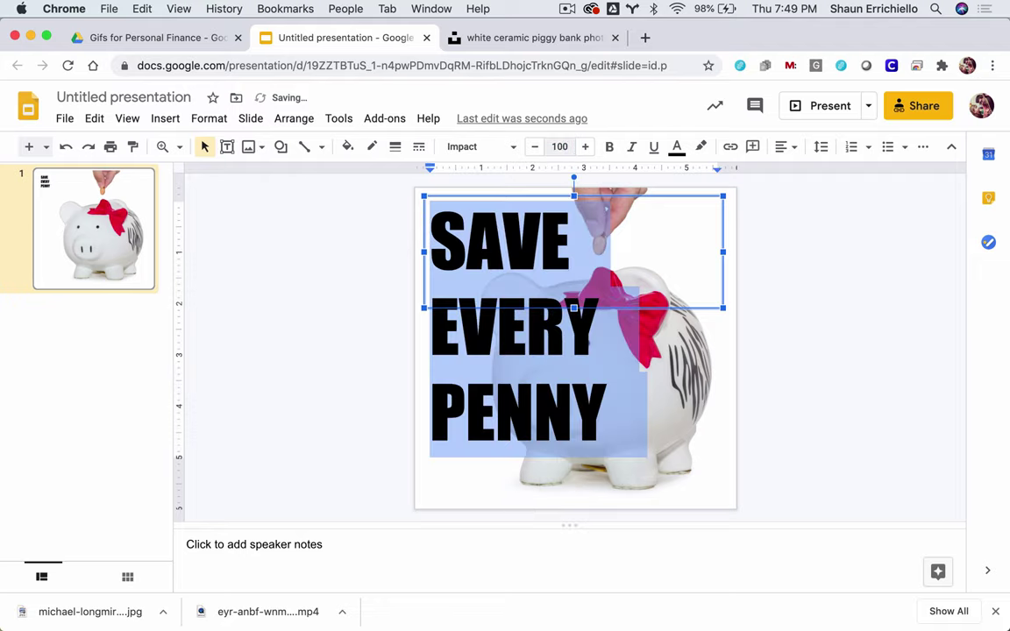
click(561, 147)
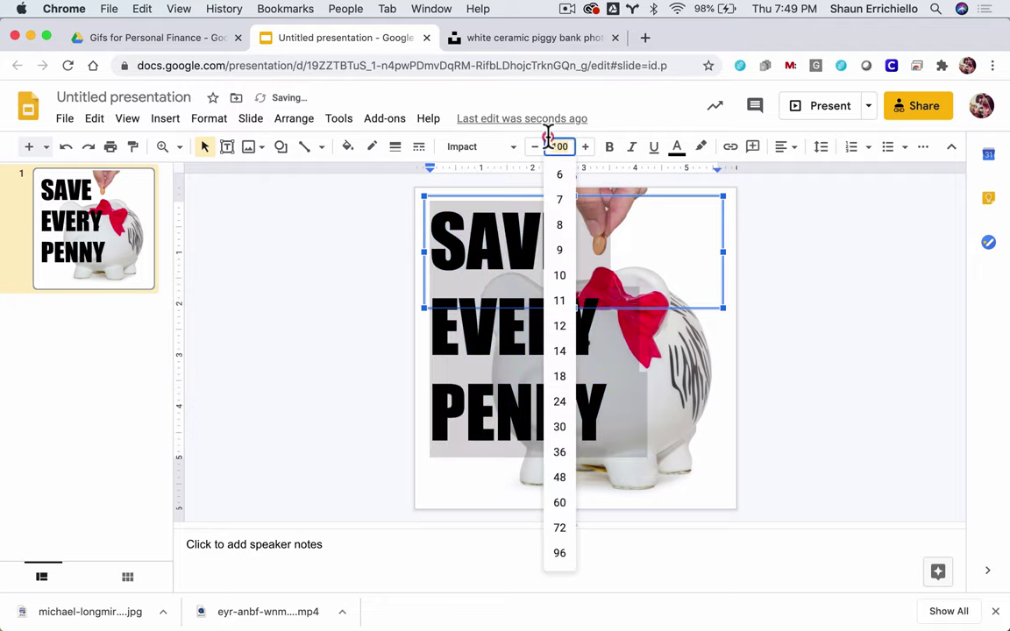
text(129)
key(Return)
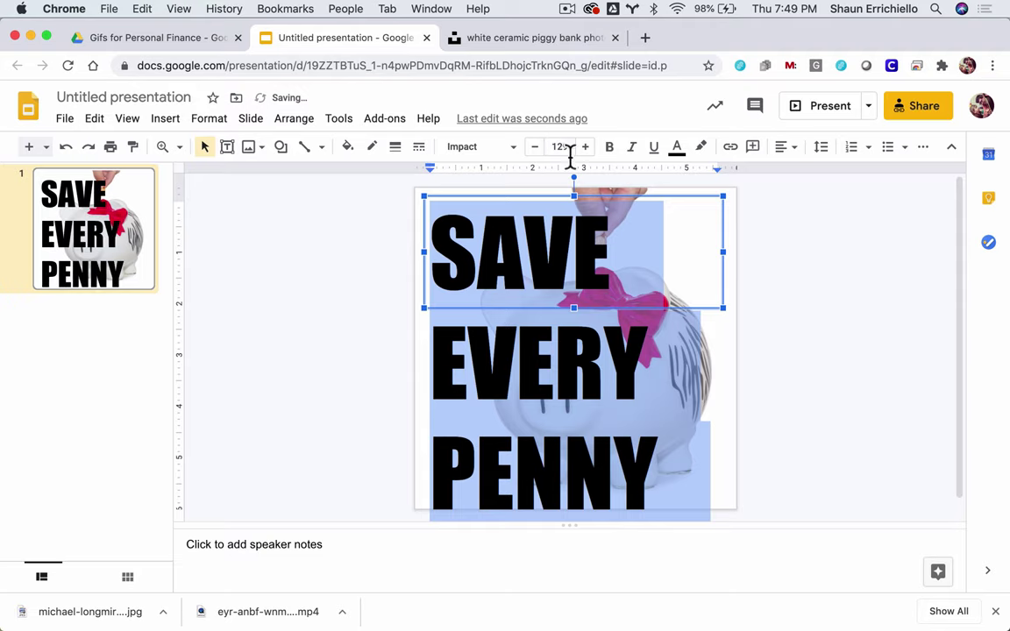
drag(723, 309, 735, 508)
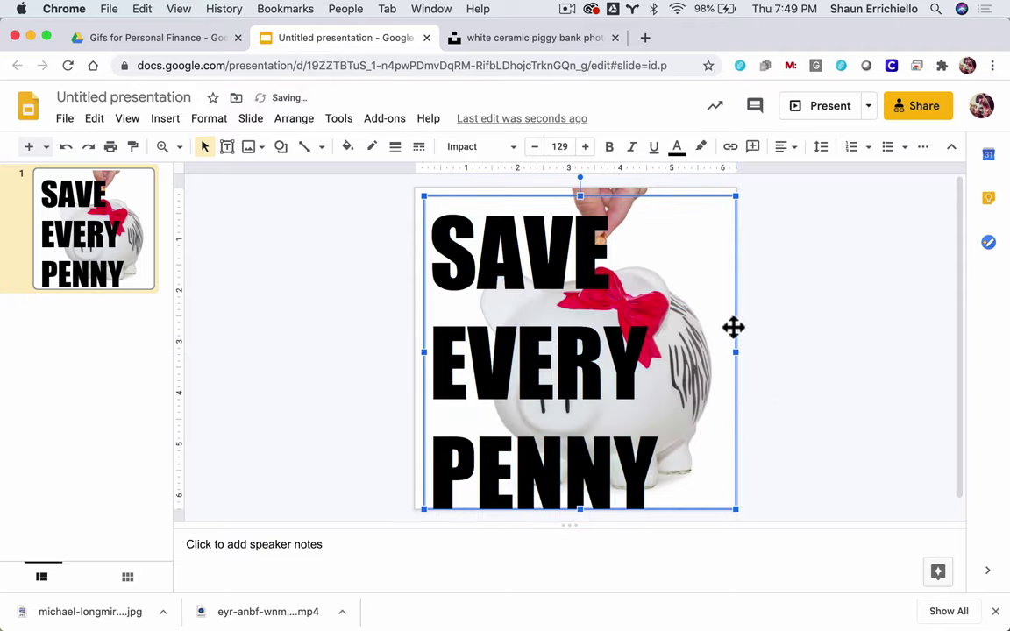
click(735, 313)
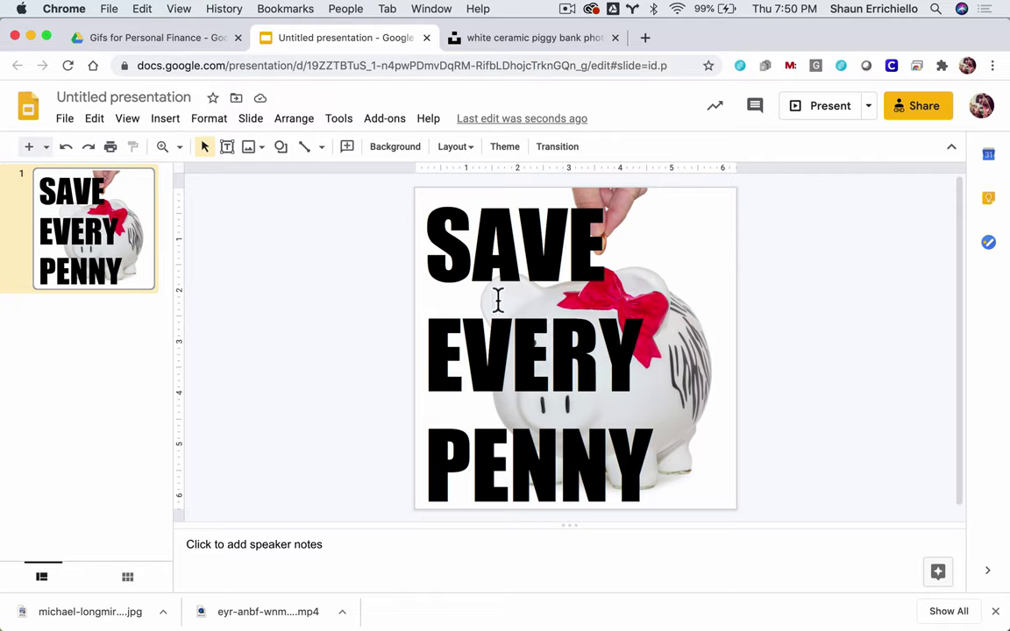
- Color all the SAVE EVERY PENNY lettering red
triple_click(478, 244)
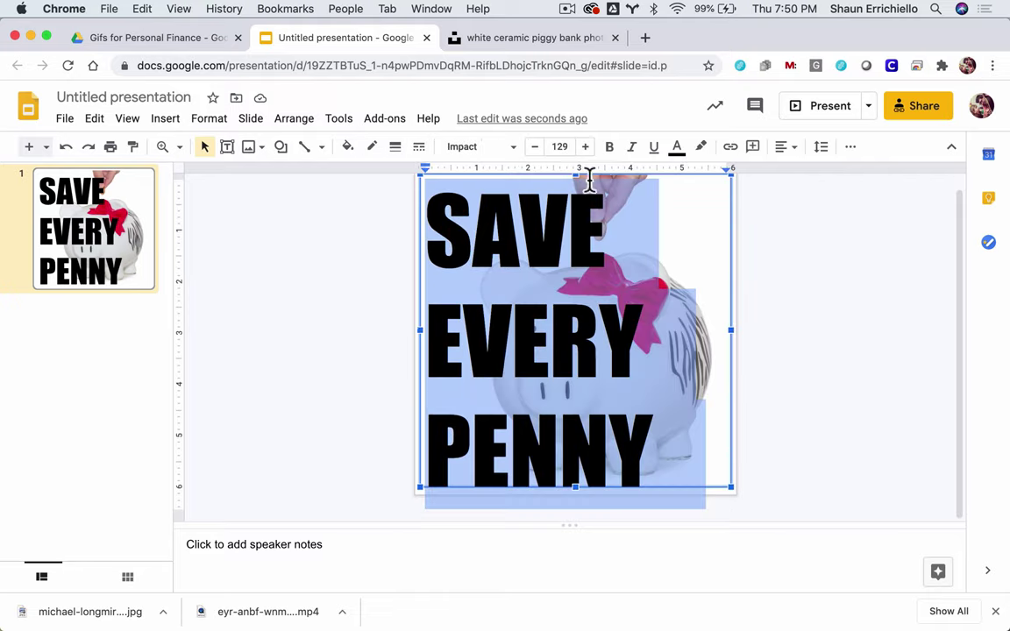
click(675, 149)
click(675, 149)
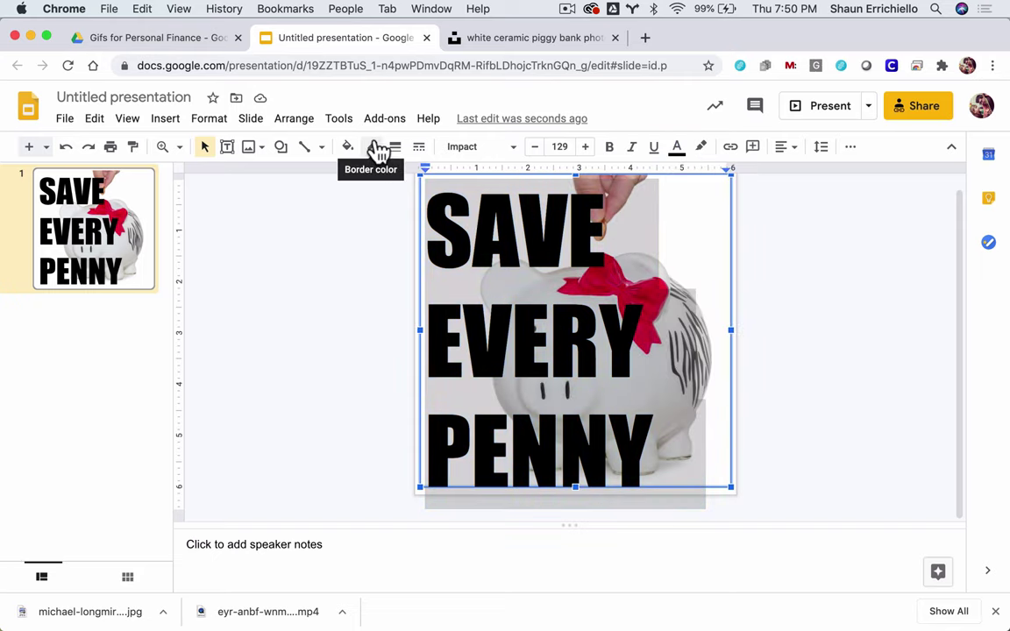
click(678, 156)
click(703, 195)
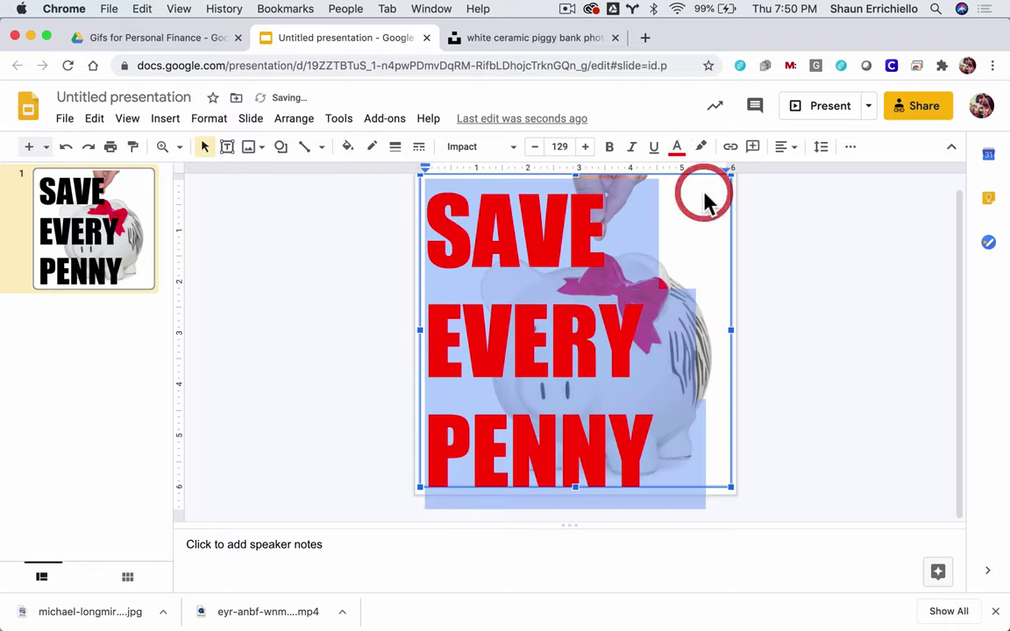
click(804, 233)
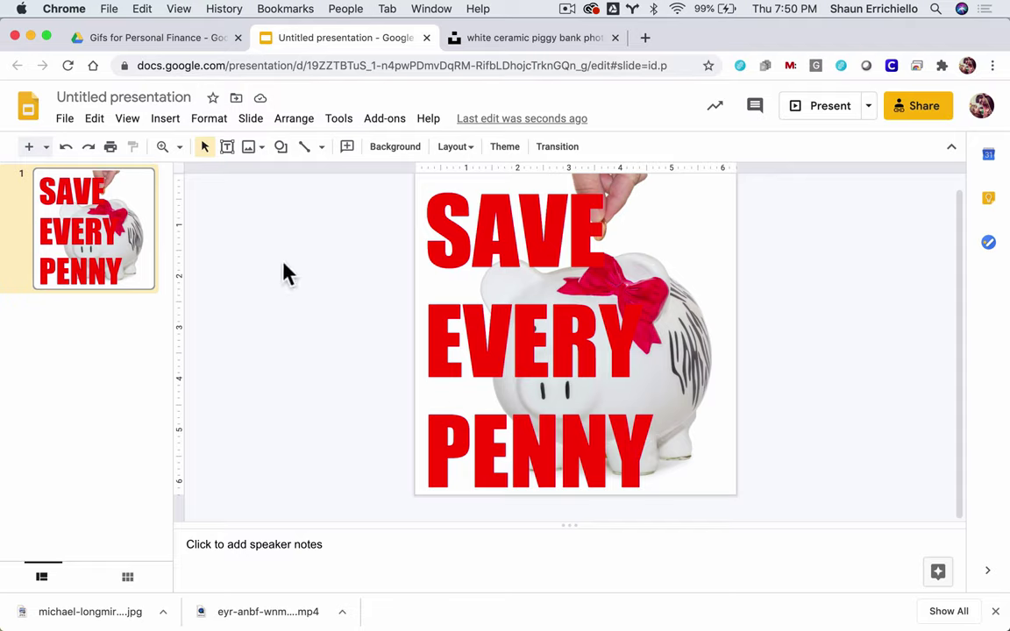
- Make a copy of slide 1, then delete that duplicate again
right_click(138, 249)
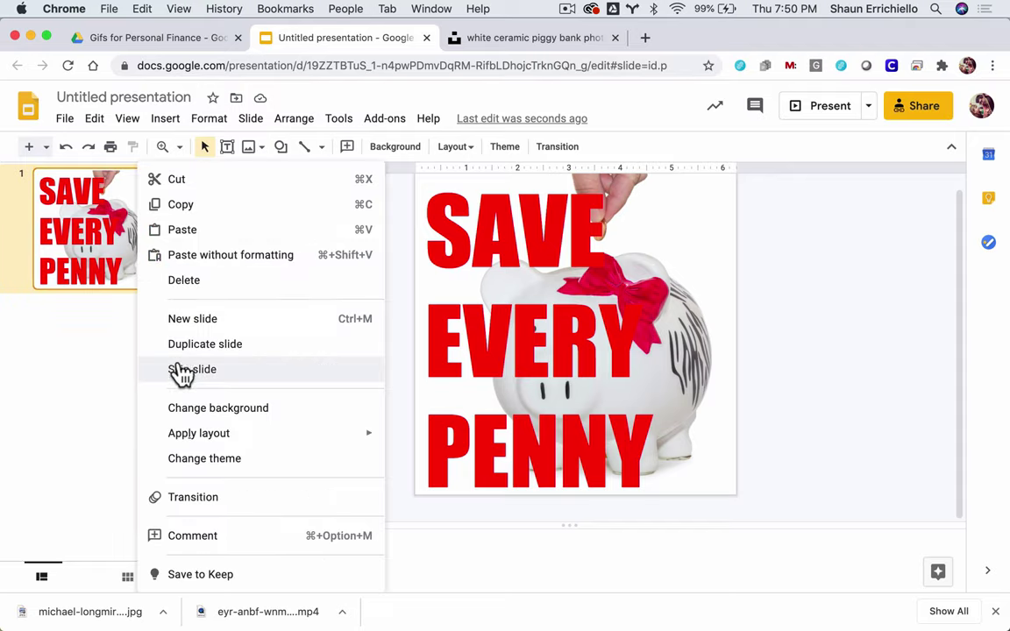
click(196, 344)
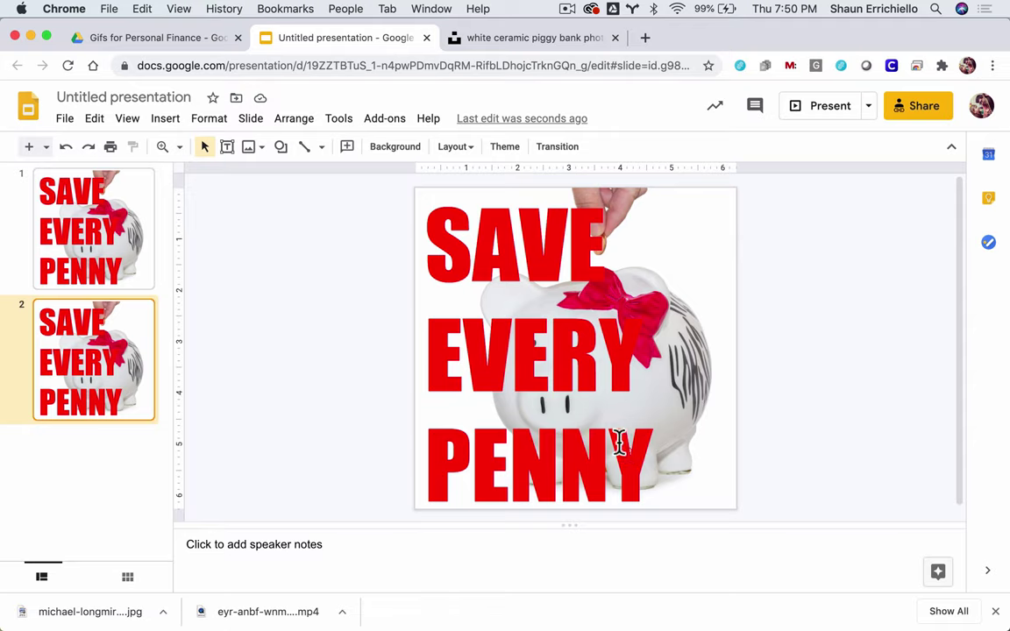
drag(654, 433, 580, 448)
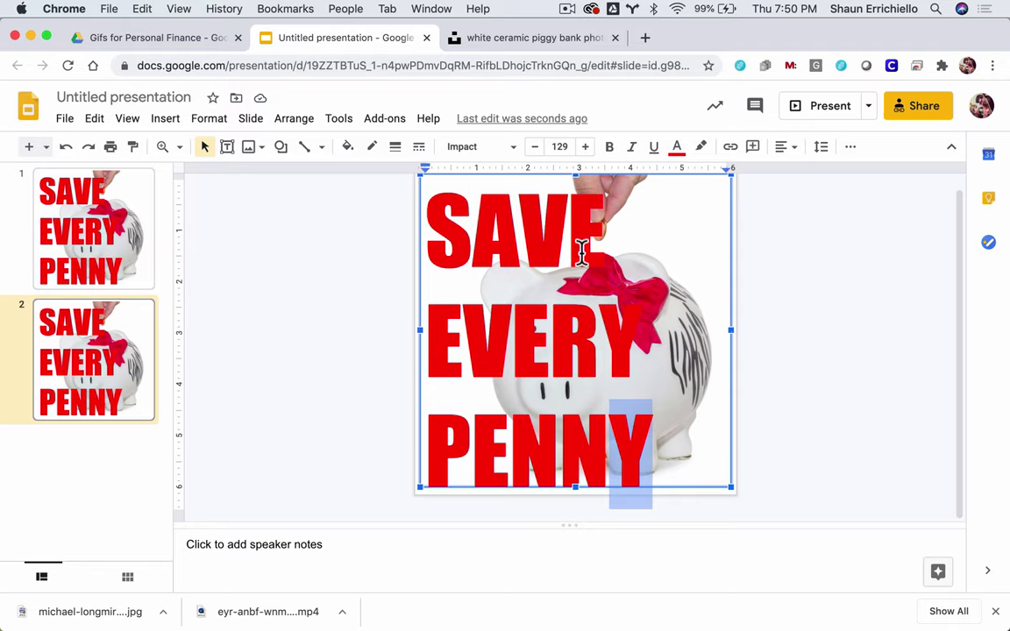
click(374, 257)
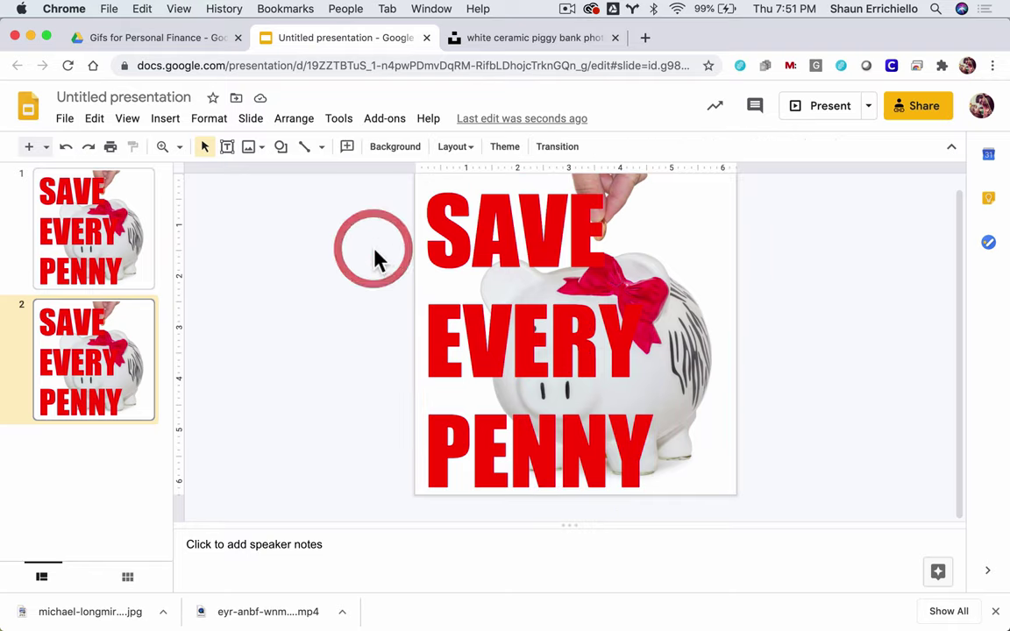
key(BackSpace)
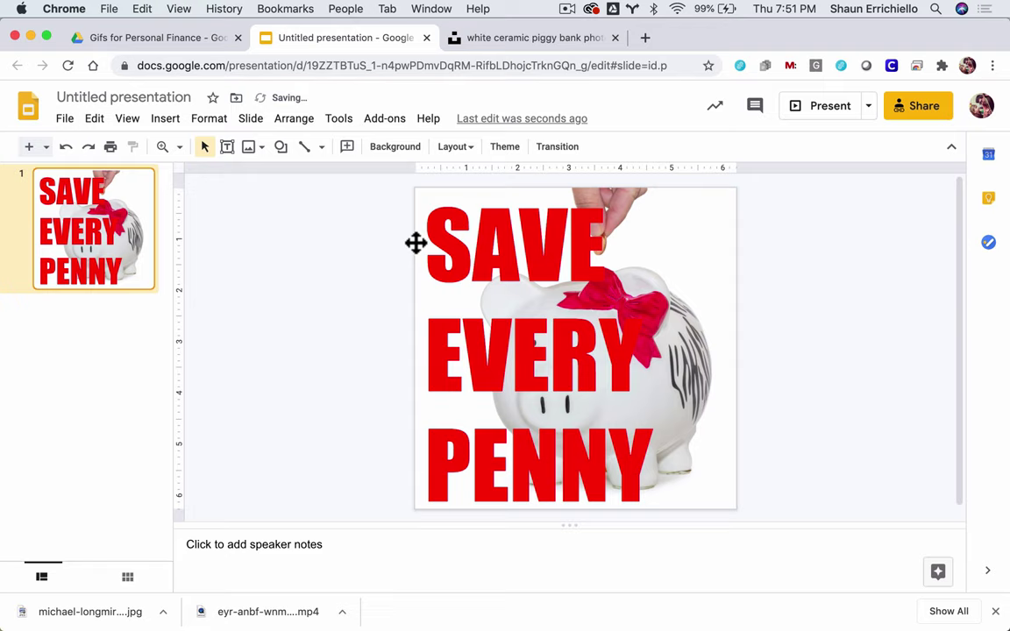
- Duplicate the piggy bank slide four times, copying slides 1, 2 and 3
right_click(77, 226)
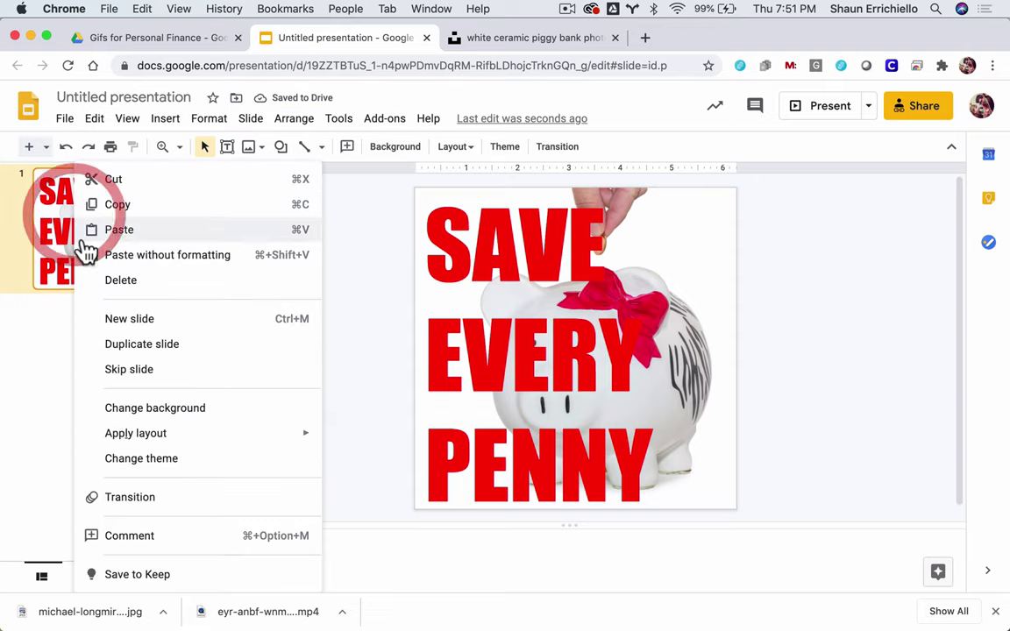
click(101, 341)
right_click(97, 323)
click(112, 308)
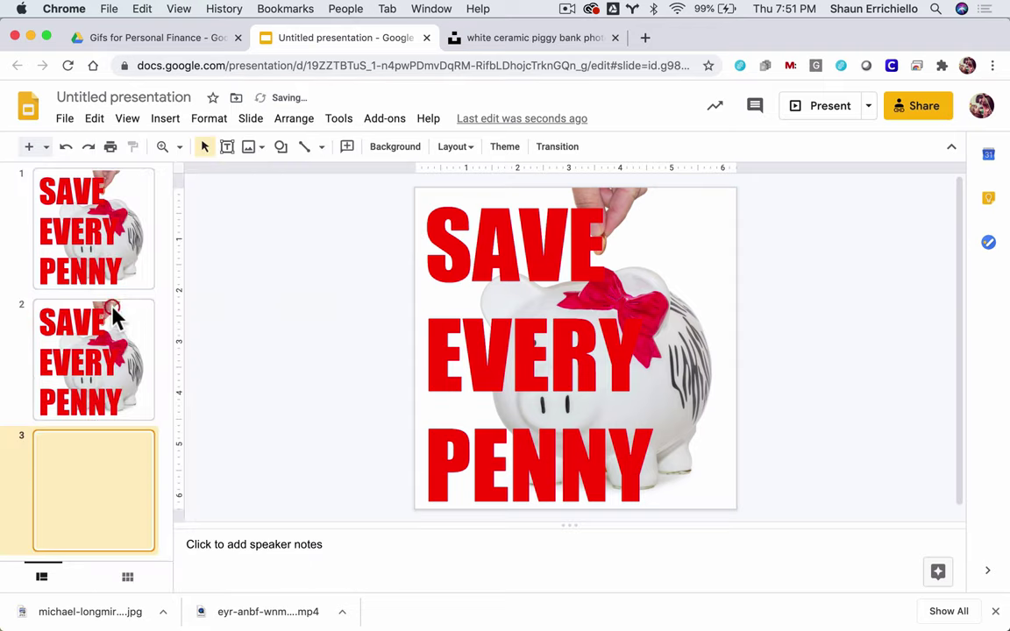
right_click(117, 478)
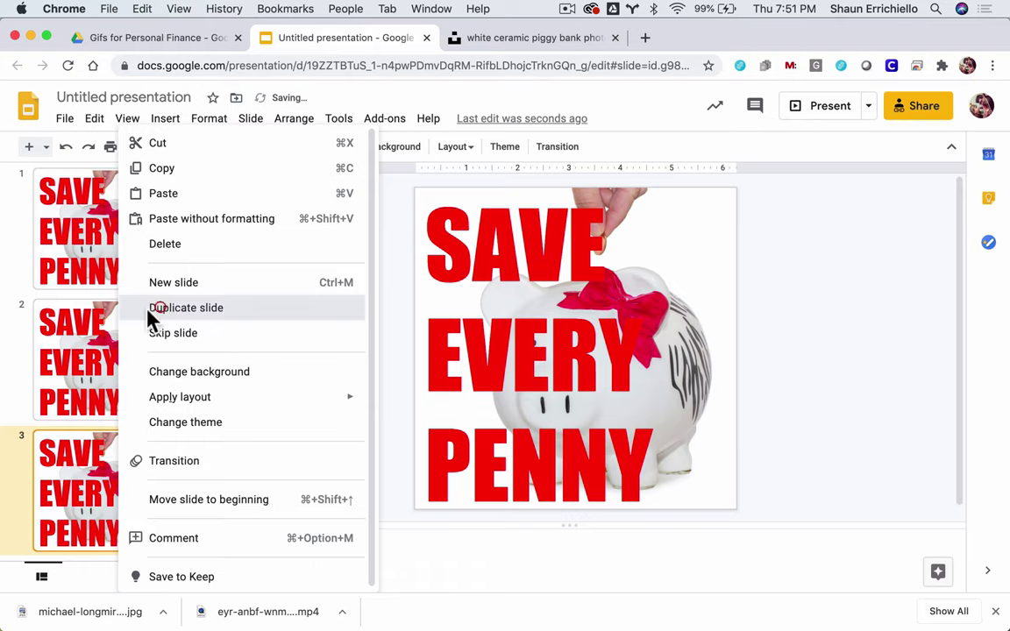
click(151, 312)
right_click(112, 343)
click(145, 316)
- Add three more copies of slide 2
right_click(108, 265)
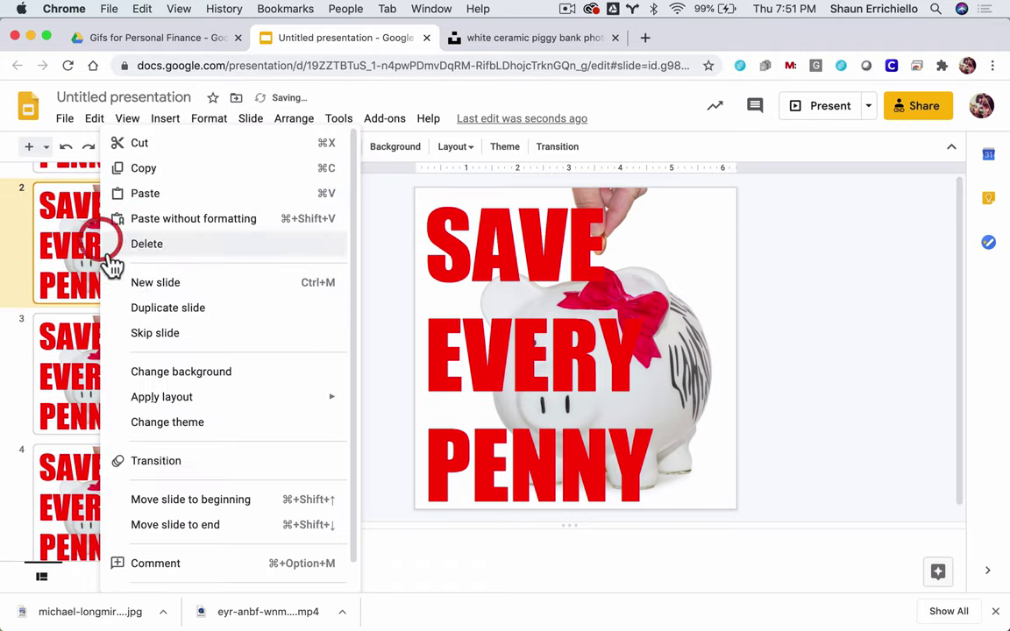
click(143, 305)
right_click(86, 260)
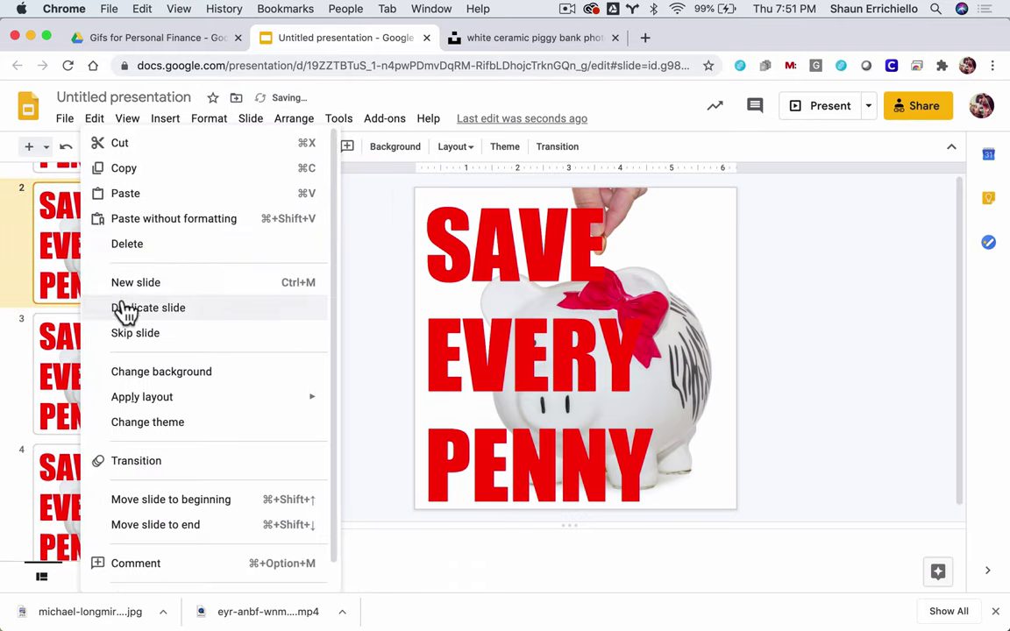
click(129, 309)
right_click(88, 251)
click(135, 309)
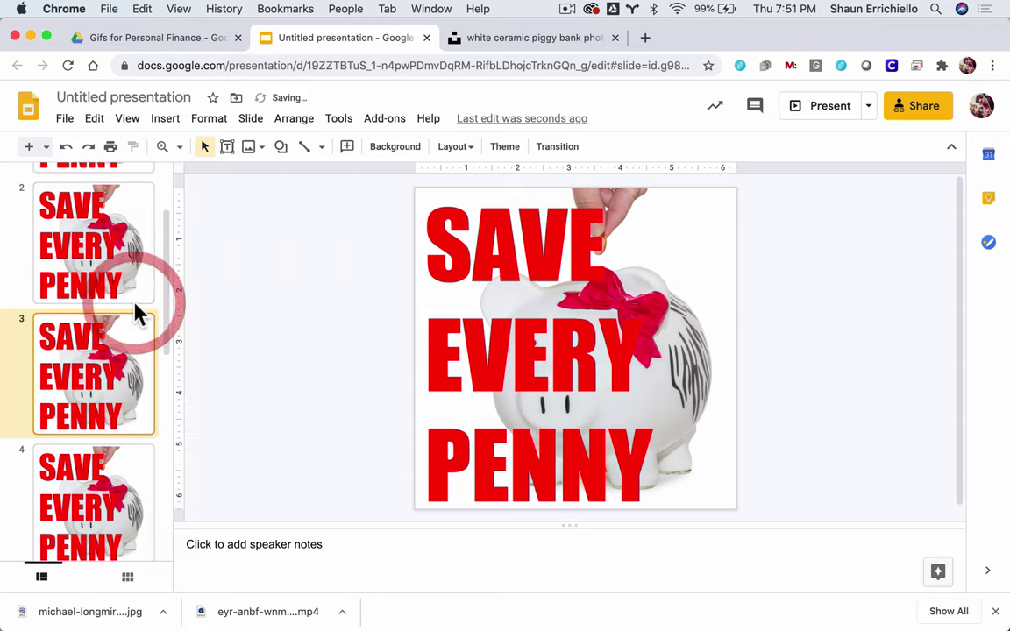
- Select all slides and duplicate them together, giving fifteen identical slides
click(103, 235)
key(super+a)
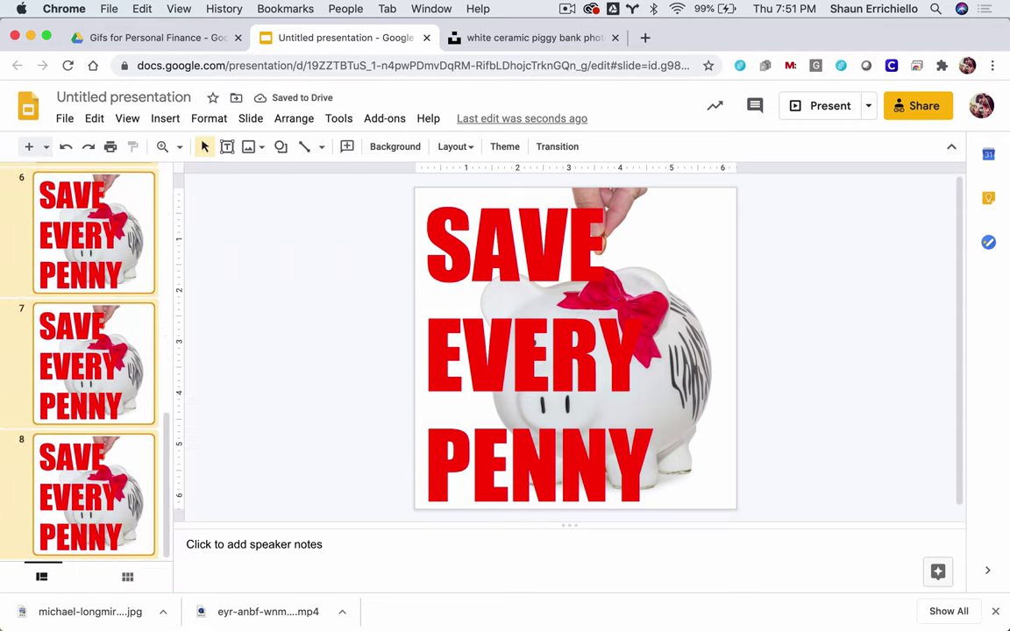
right_click(60, 241)
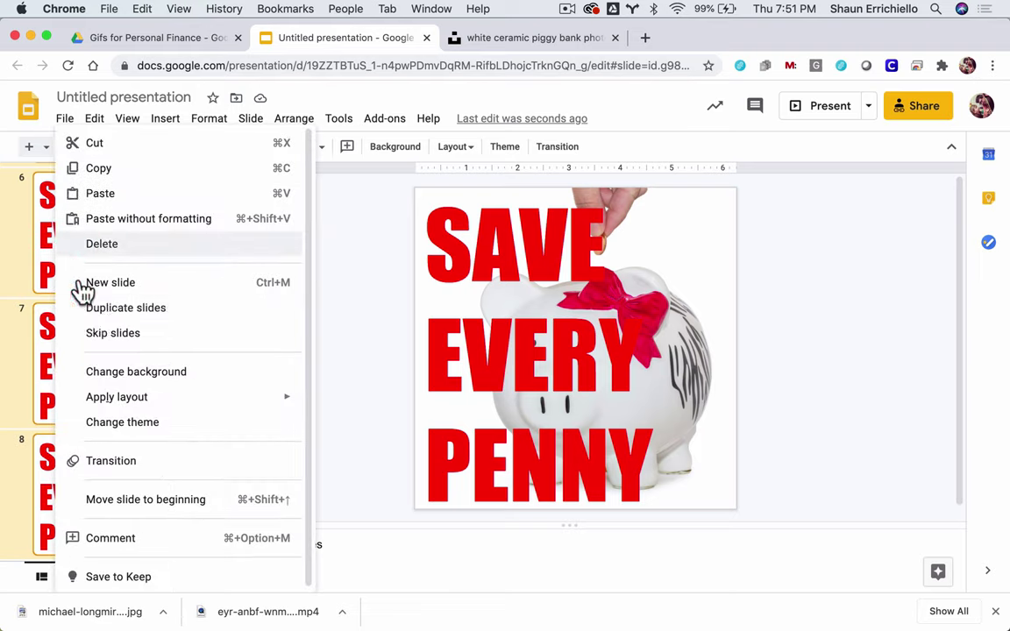
click(94, 312)
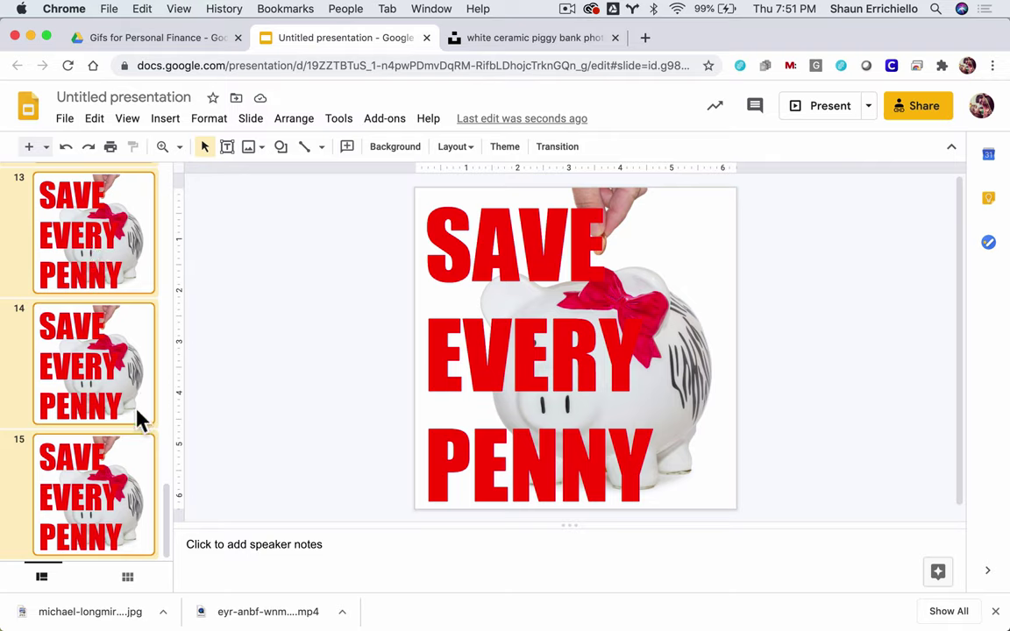
- Remove the Y on slide 14 so it reads PENN
scroll(147, 391, up, 15)
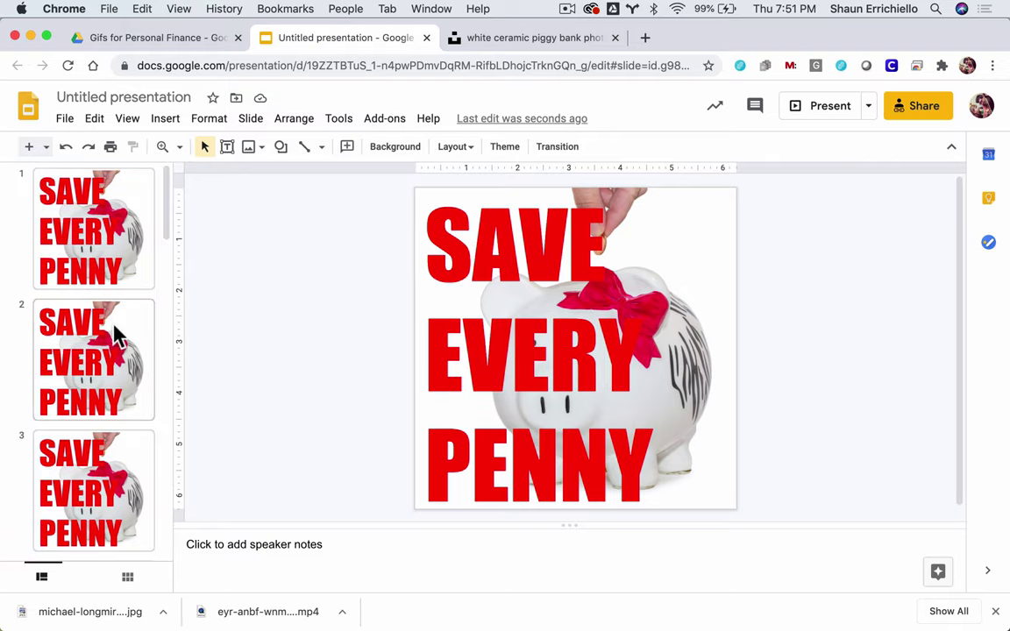
scroll(117, 275, down, 15)
scroll(113, 279, up, 15)
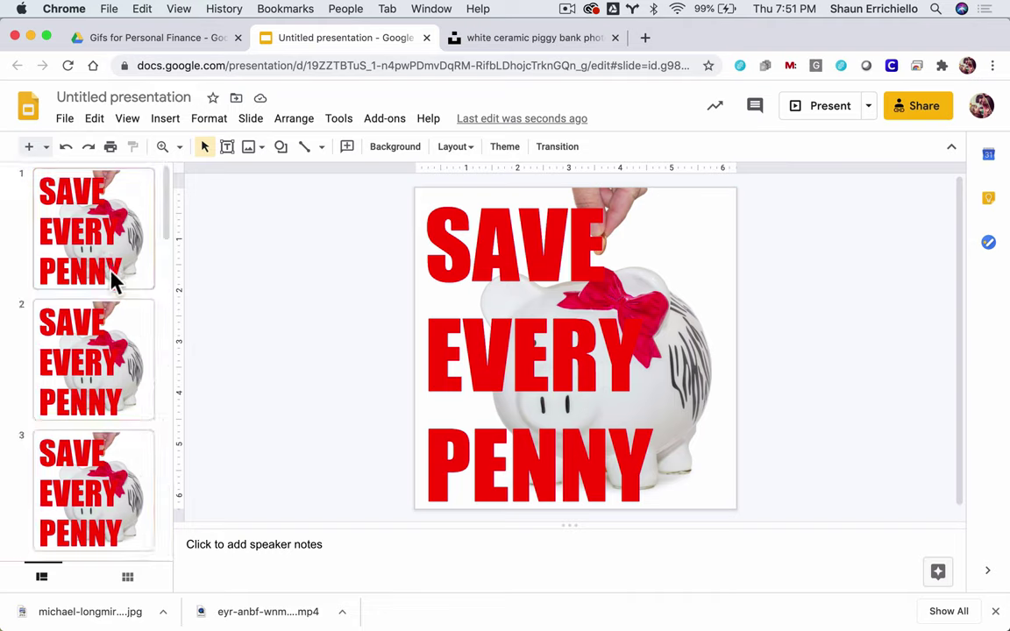
key(super+a)
click(104, 368)
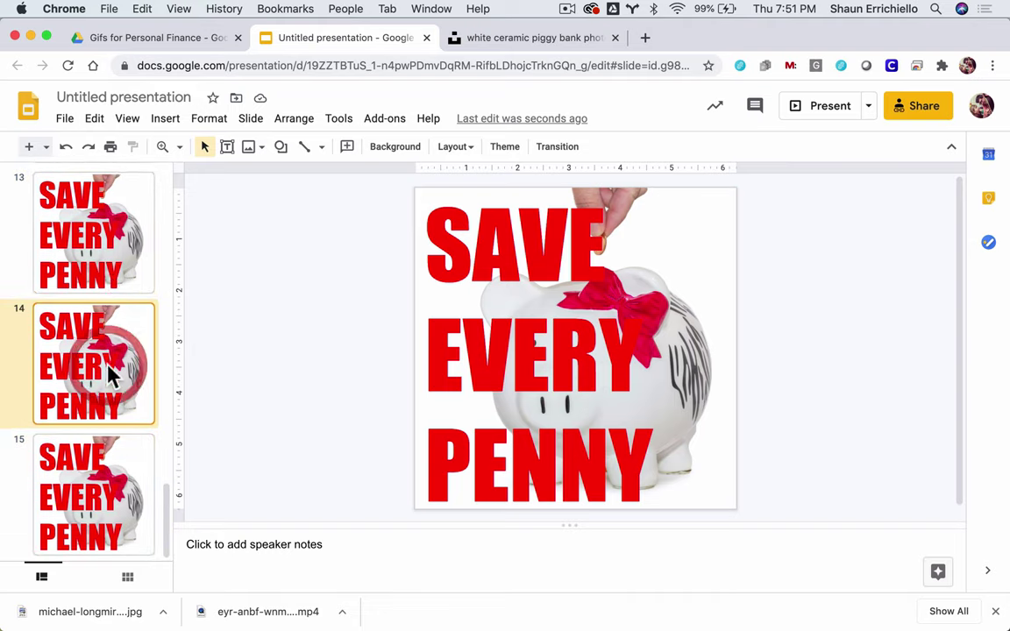
click(642, 455)
key(BackSpace)
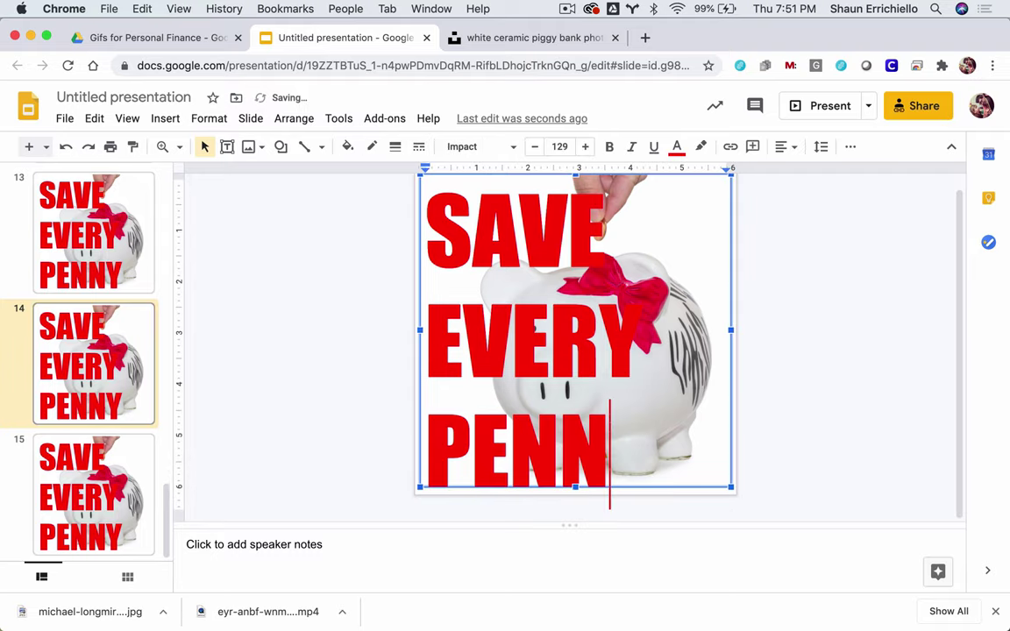
- Trim slide 13's text to PEN and slide 12's text to PE
key(Page_Up)
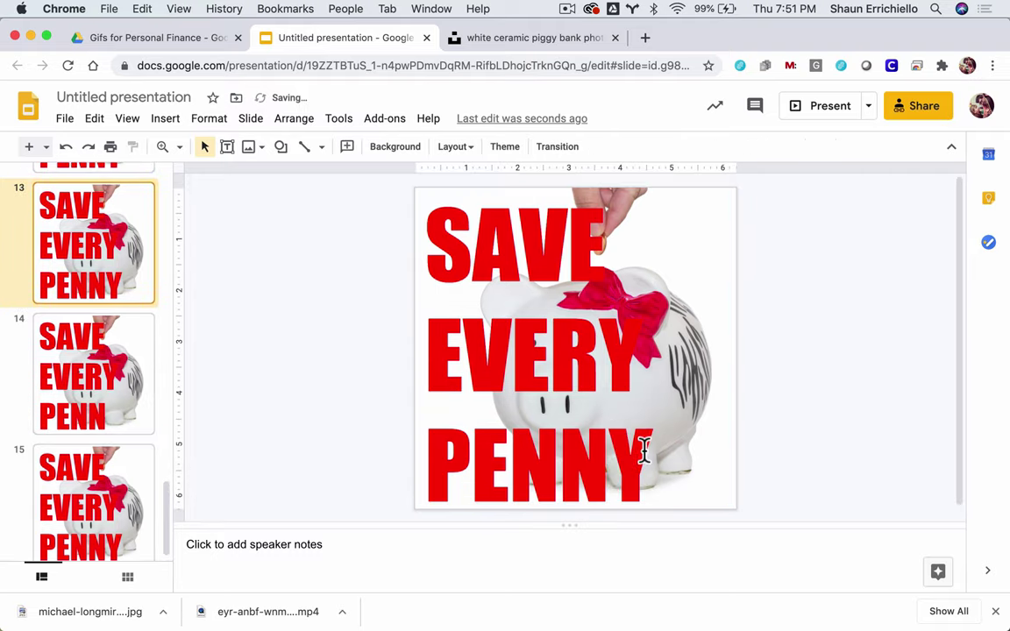
click(642, 447)
key(BackSpace)
key(BackSpace)
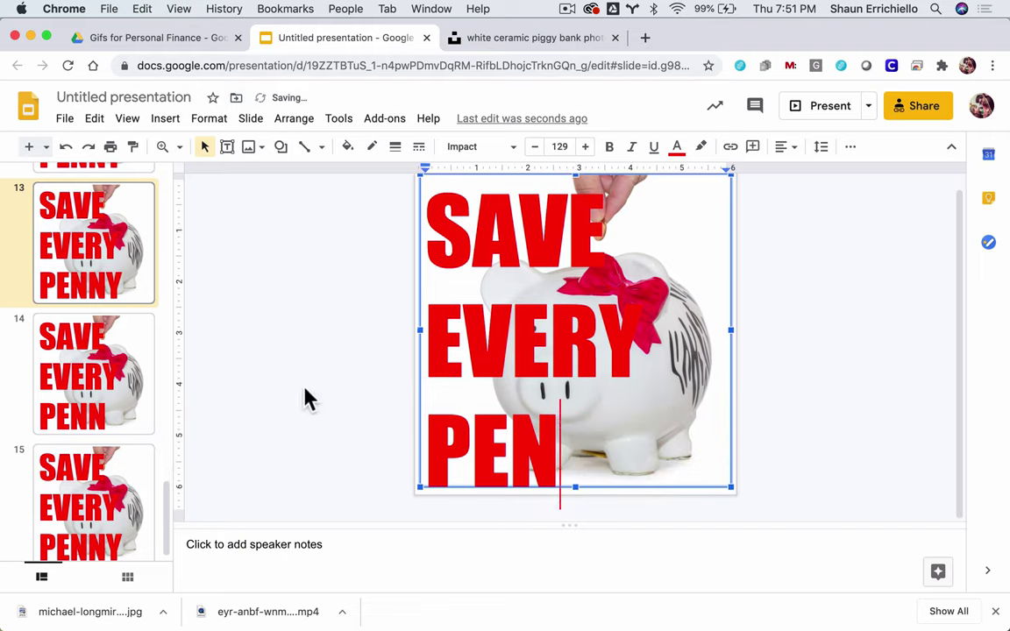
scroll(59, 268, up, 2)
click(80, 263)
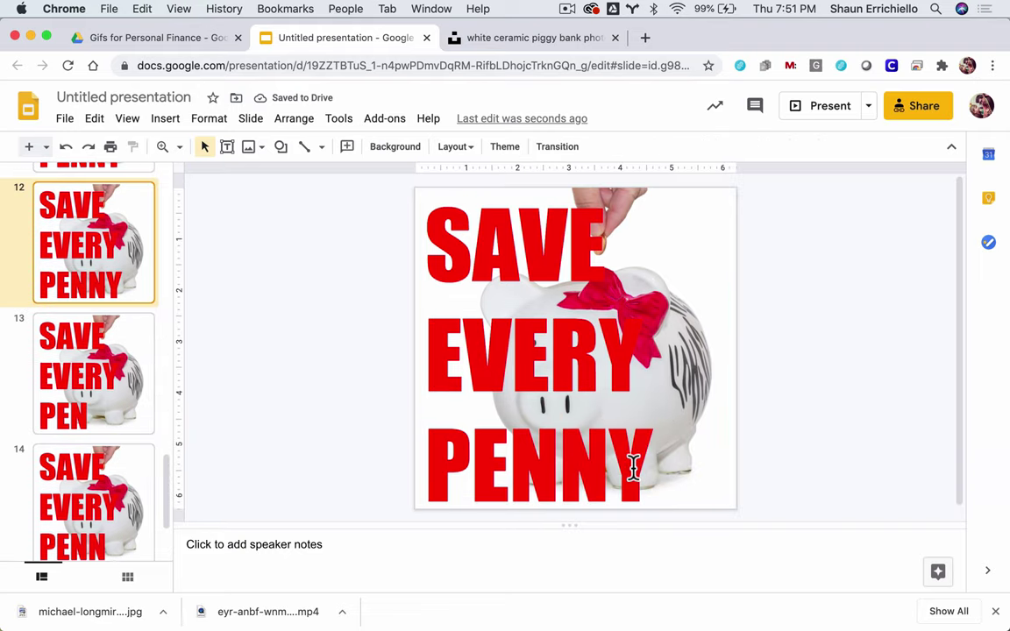
click(638, 441)
key(BackSpace)
key(BackSpace)
key(BackSpace)
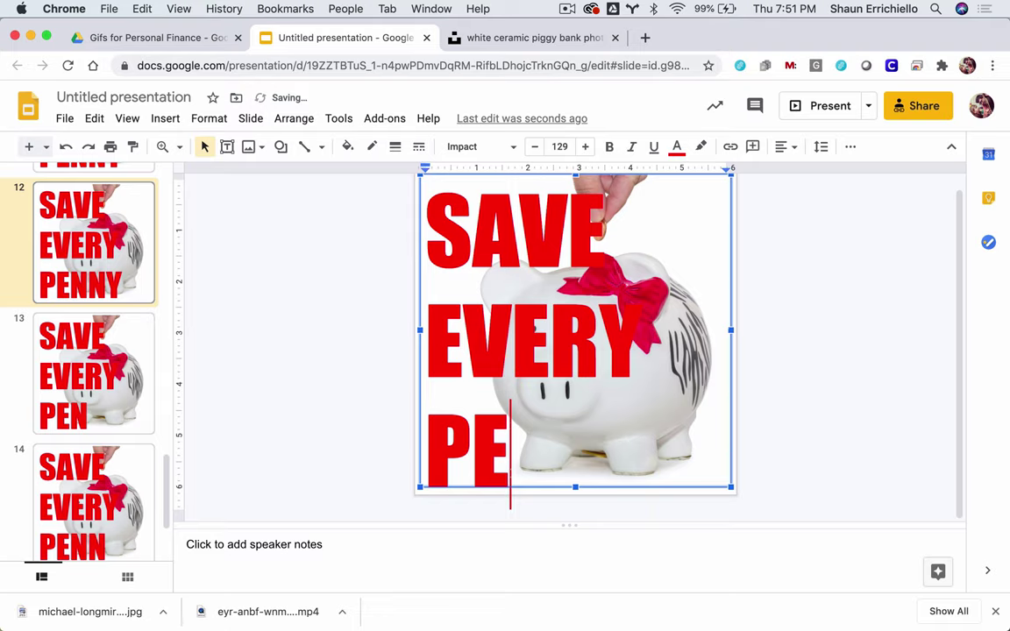
click(81, 289)
- Check the PEN and PENN slides, then cut slide 11's PENNY down to P
click(79, 377)
click(88, 460)
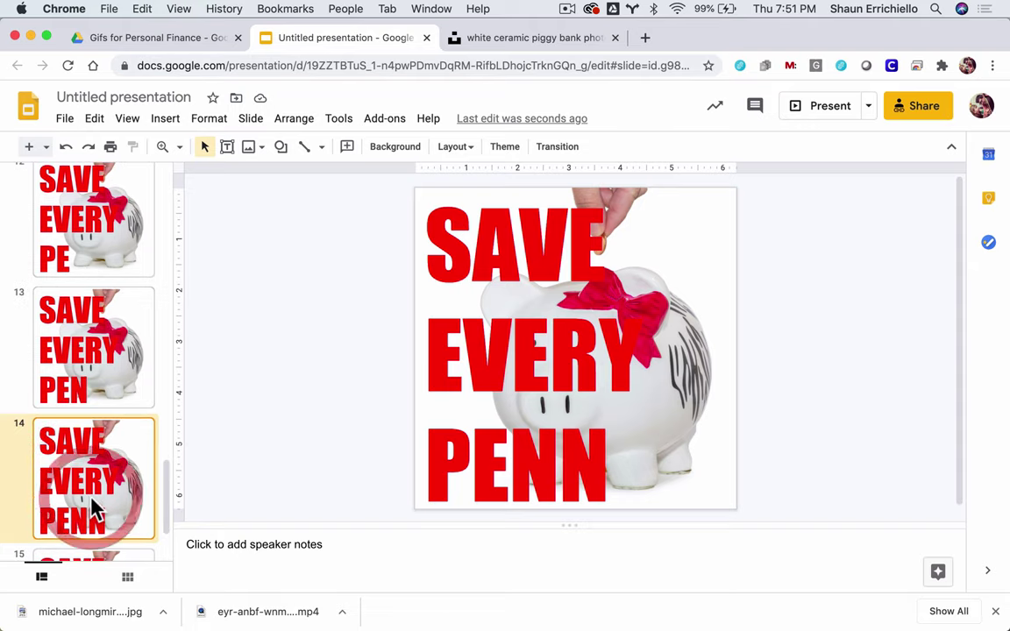
scroll(114, 464, up, 5)
click(96, 320)
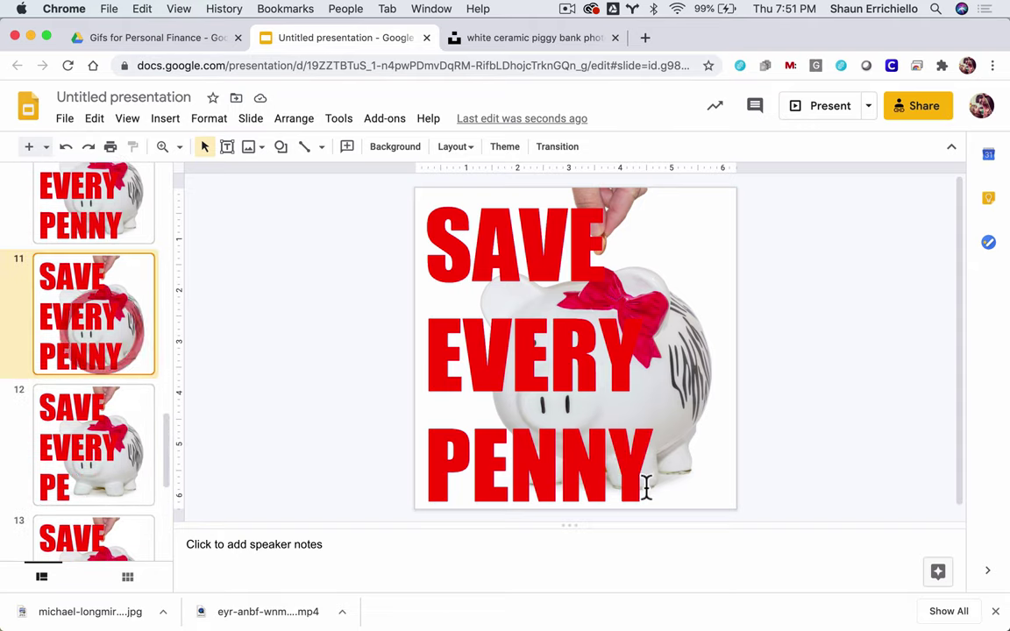
drag(647, 470, 475, 454)
key(BackSpace)
- Delete PENNY from slide 10, leaving SAVE EVER, and select slide 9's text from R onward
click(79, 228)
double_click(631, 428)
key(BackSpace)
key(BackSpace)
key(BackSpace)
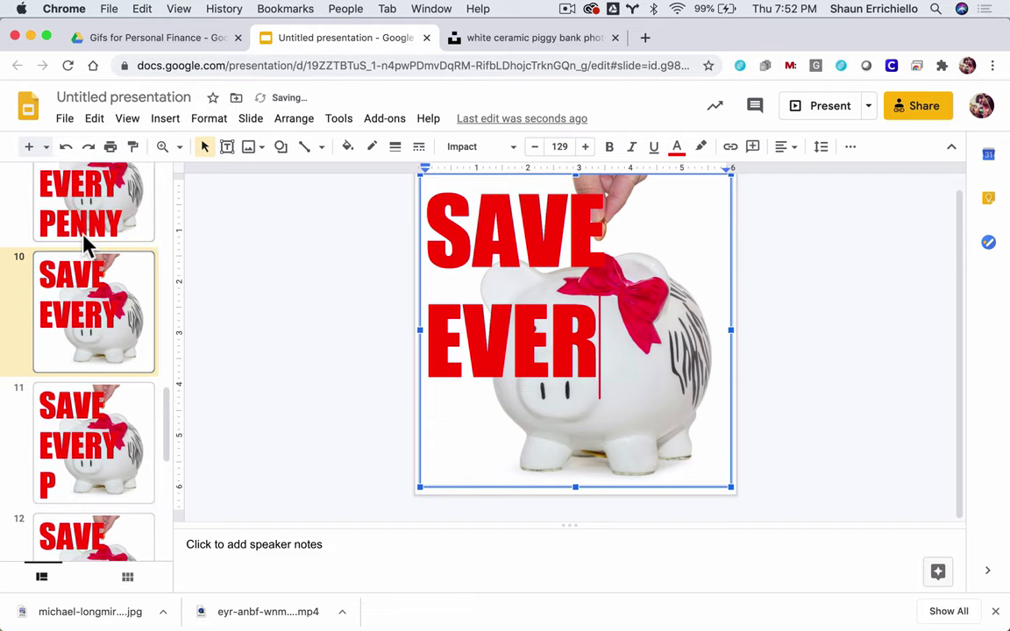
click(83, 244)
drag(649, 469, 568, 366)
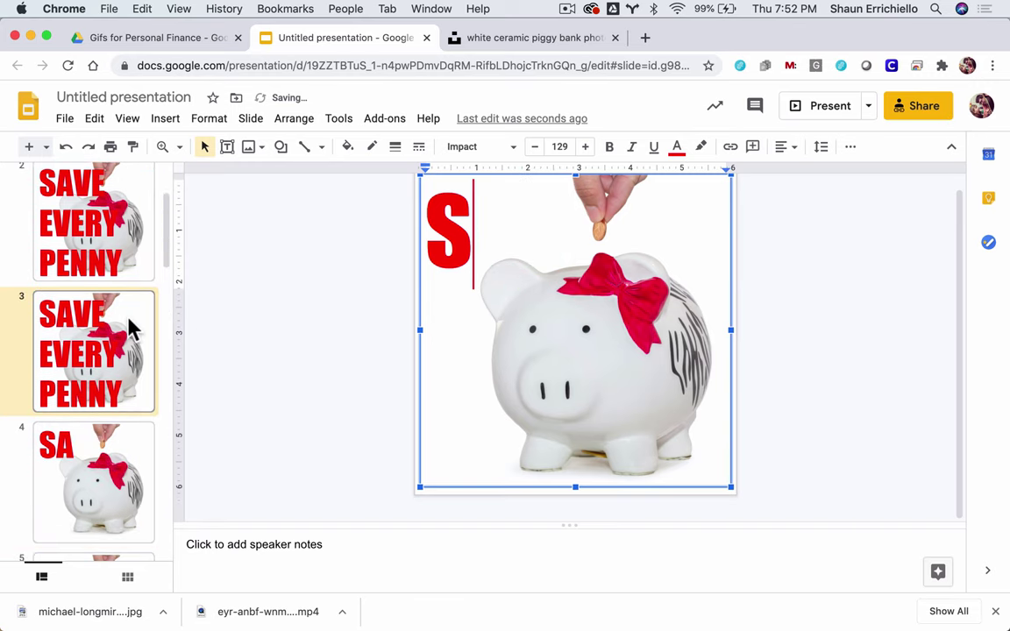
- Step through the sequence from slide 2, comparing slides 10 and 11
click(141, 259)
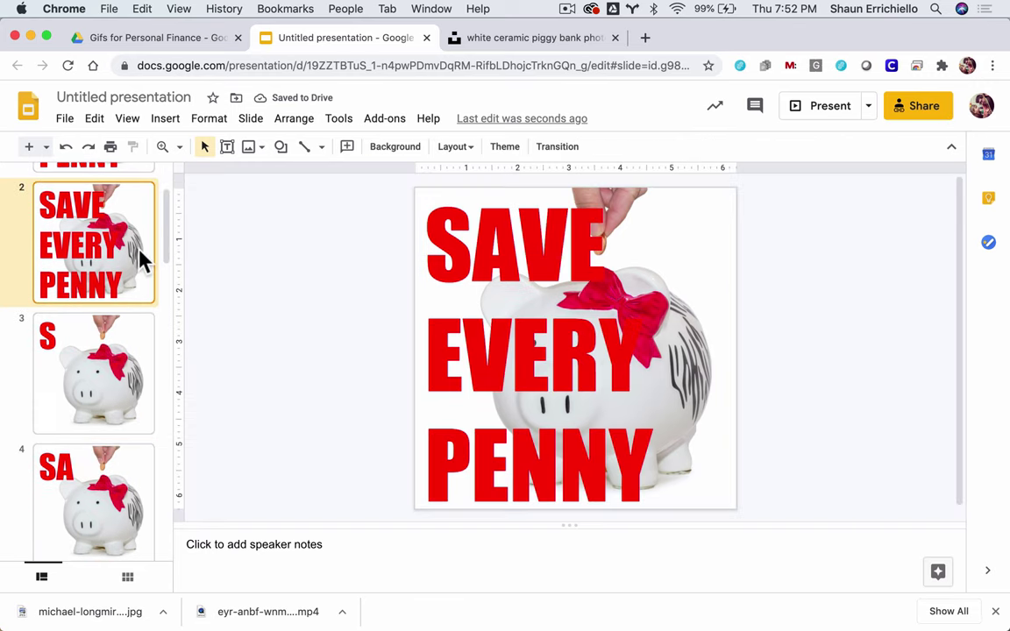
scroll(137, 248, up, 2)
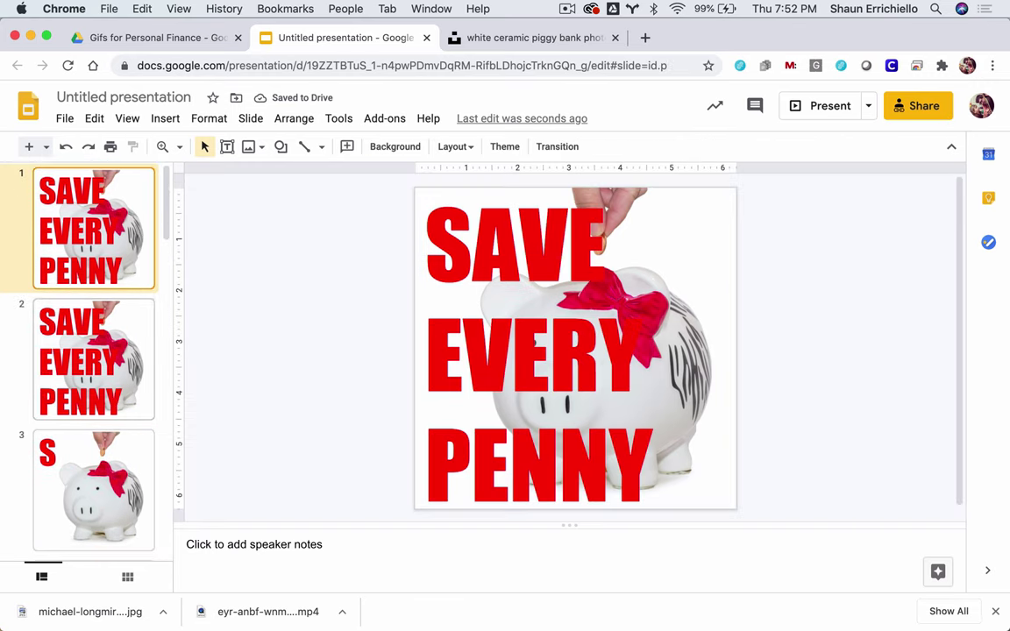
key(Down)
key(Down)
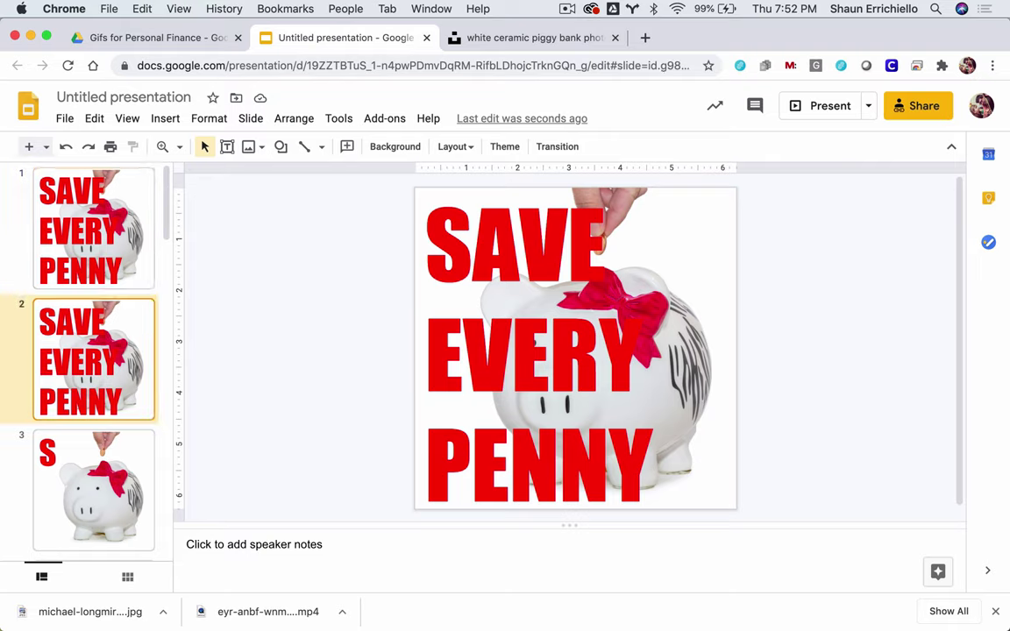
key(Down)
key(Down)
key(Down)
key(Down)
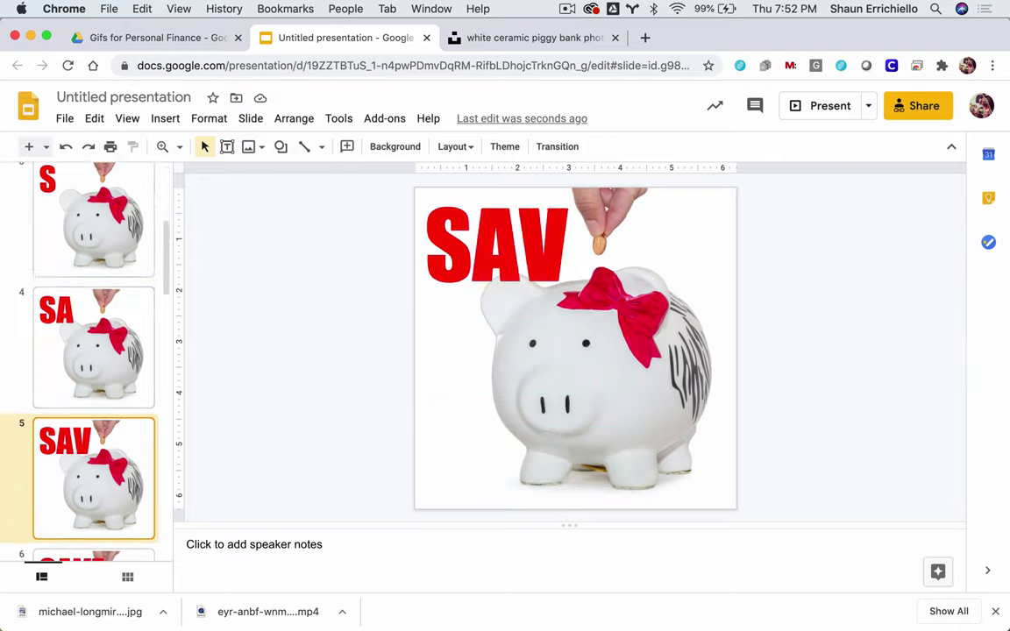
key(Down)
key(Down)
key(Down)
key(Down)
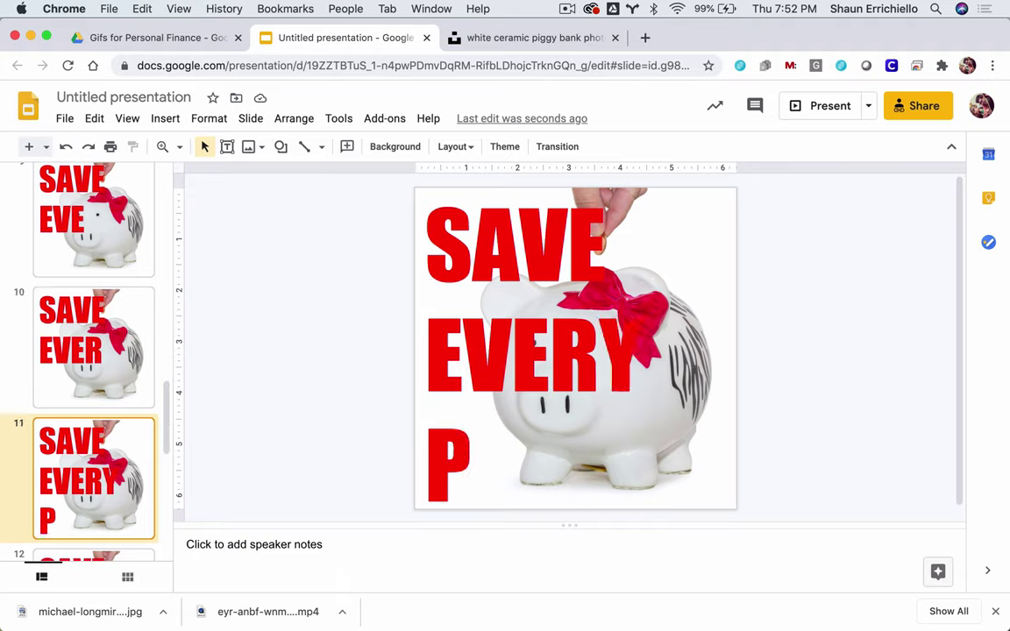
key(Up)
key(Down)
key(Up)
key(Down)
key(Up)
key(Down)
key(Up)
key(Down)
- Duplicate slide 11 and delete its trailing P, then check the following slides
click(112, 355)
click(111, 491)
right_click(111, 493)
click(163, 309)
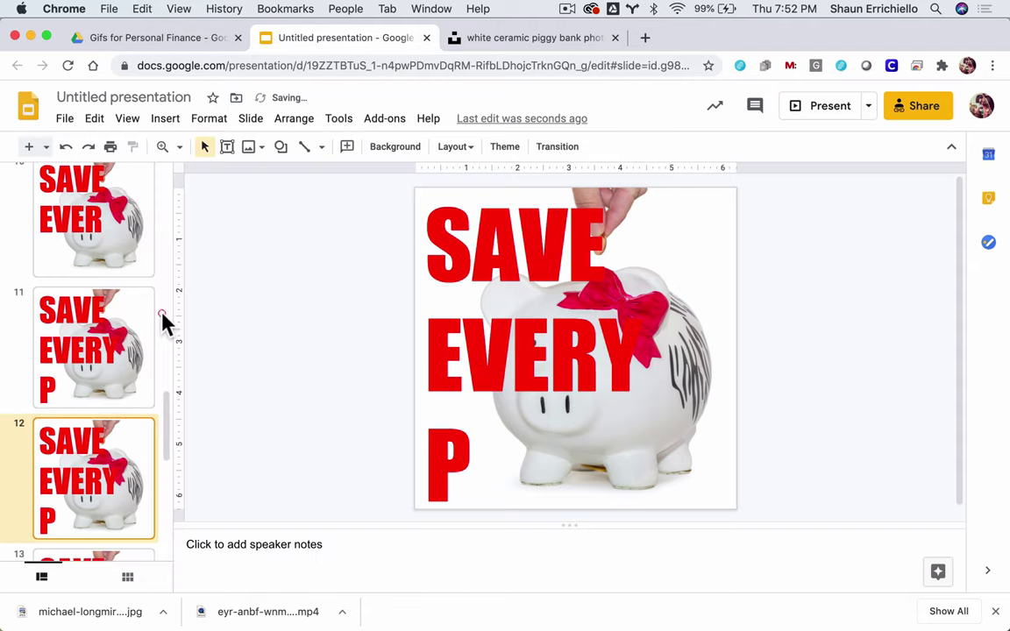
click(123, 344)
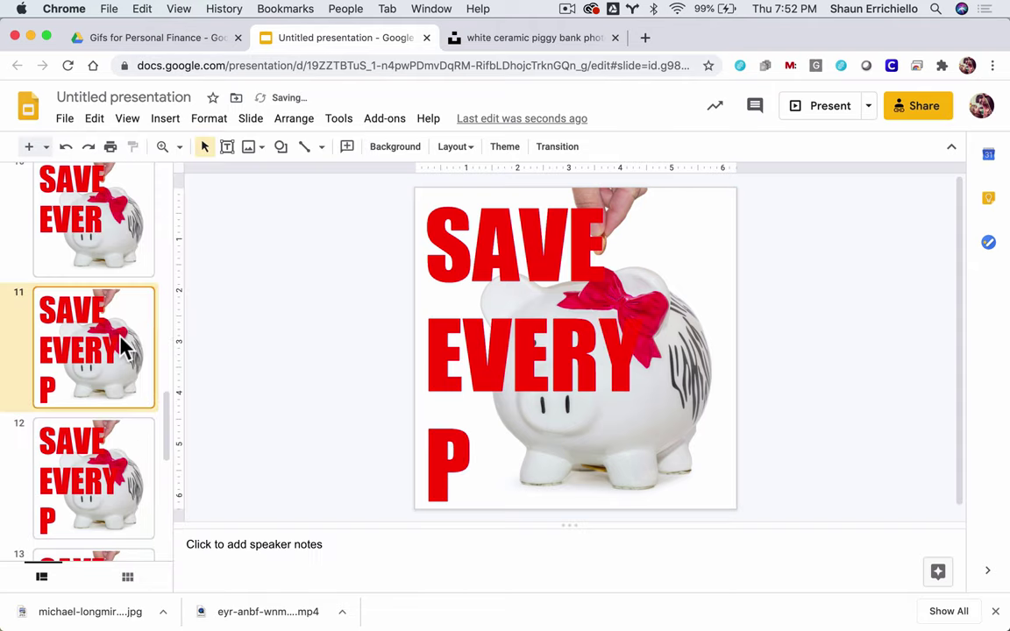
click(467, 434)
key(BackSpace)
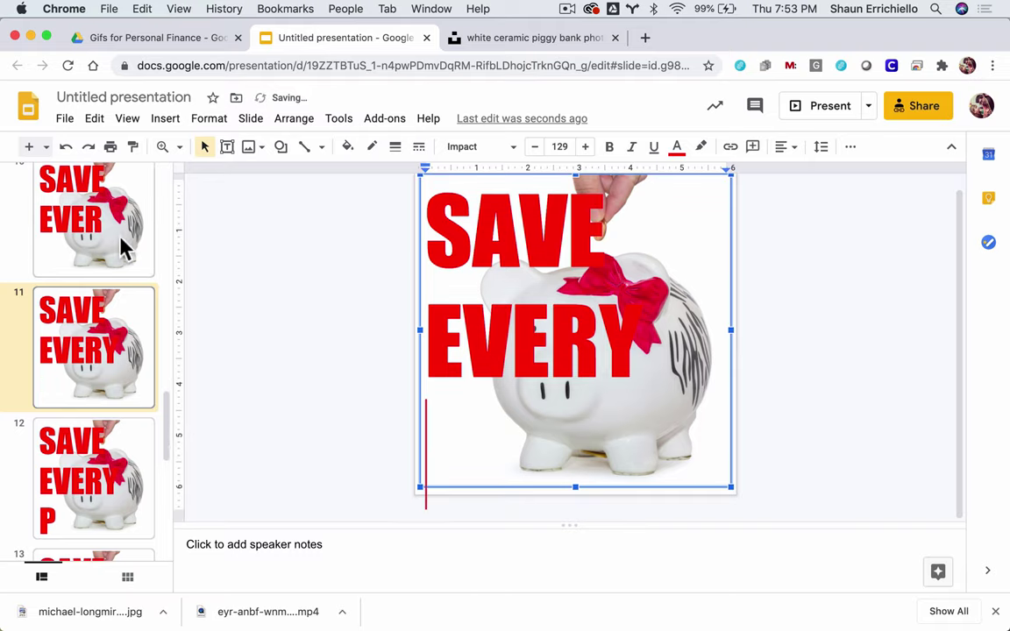
click(119, 215)
key(Down)
key(Down)
key(Down)
key(Down)
key(Down)
key(Down)
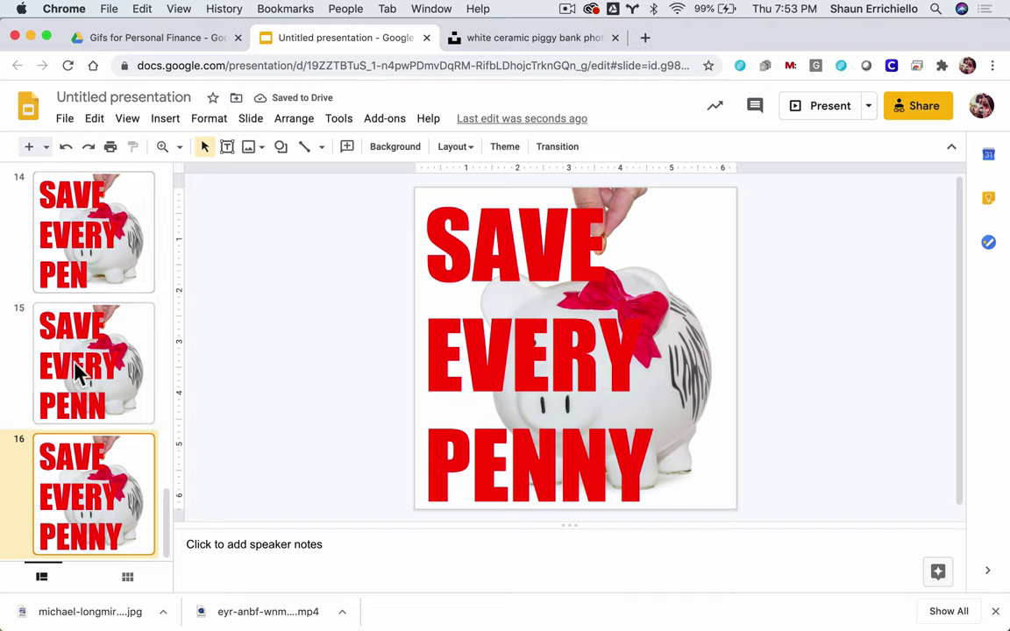
- Delete the two opening full-phrase slides
scroll(75, 372, up, 20)
click(66, 248)
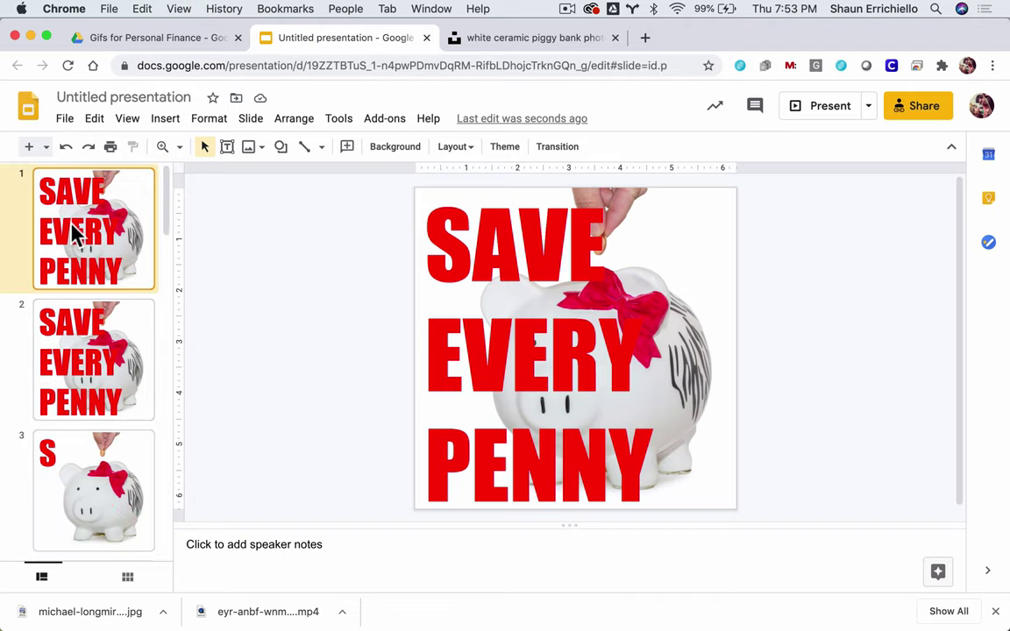
key(shift+Down)
key(Delete)
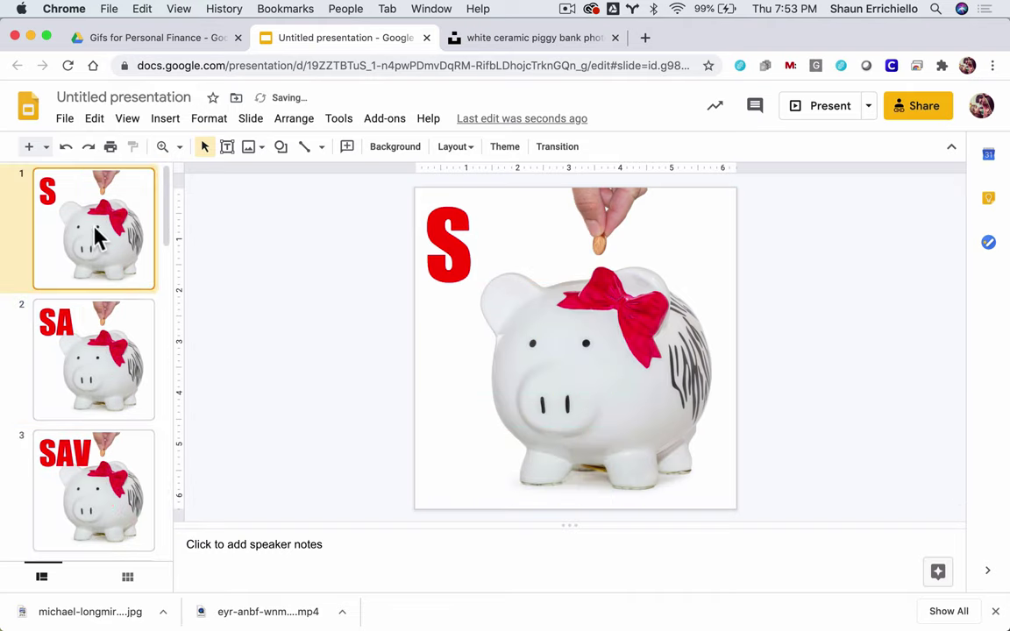
- Duplicate the S slide and clear the S from slide 1, leaving just the photo
right_click(96, 236)
click(114, 307)
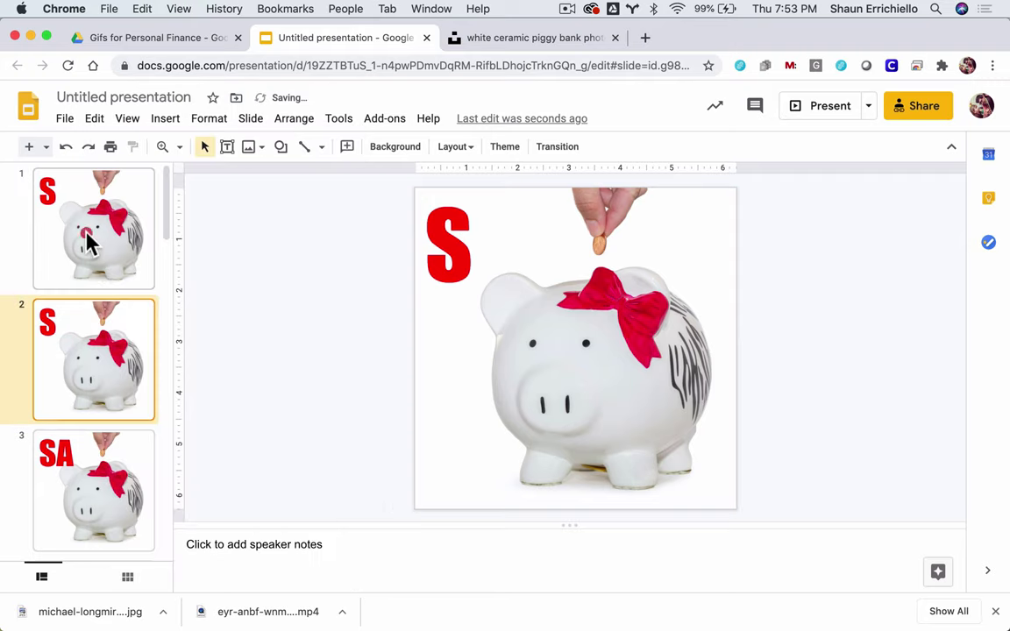
click(87, 244)
double_click(428, 249)
key(BackSpace)
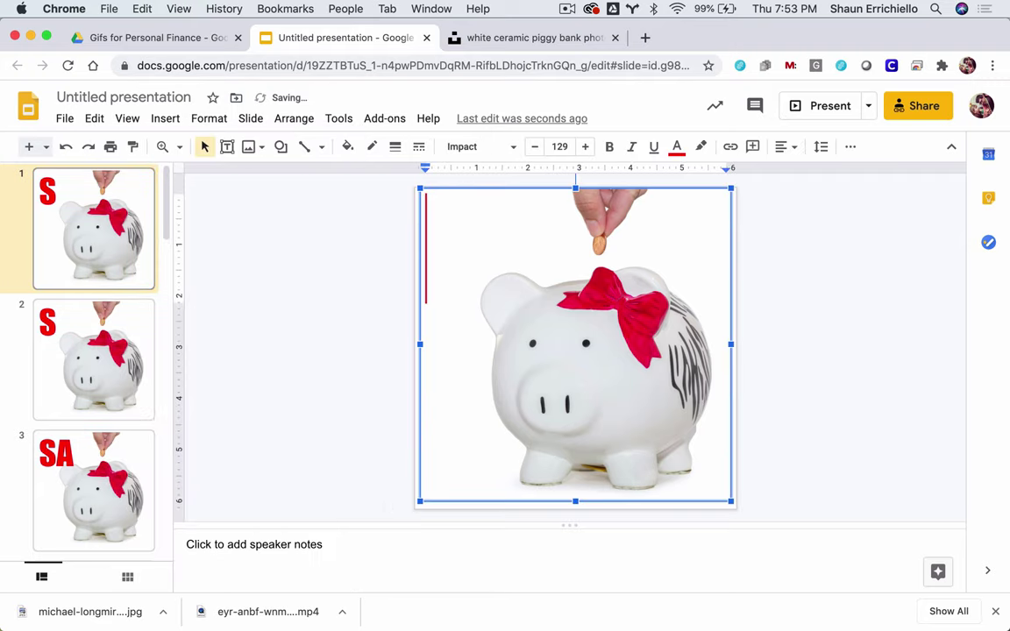
click(226, 272)
- Duplicate the full SAVE EVERY PENNY slide five times, up to slide 20
scroll(132, 281, down, 15)
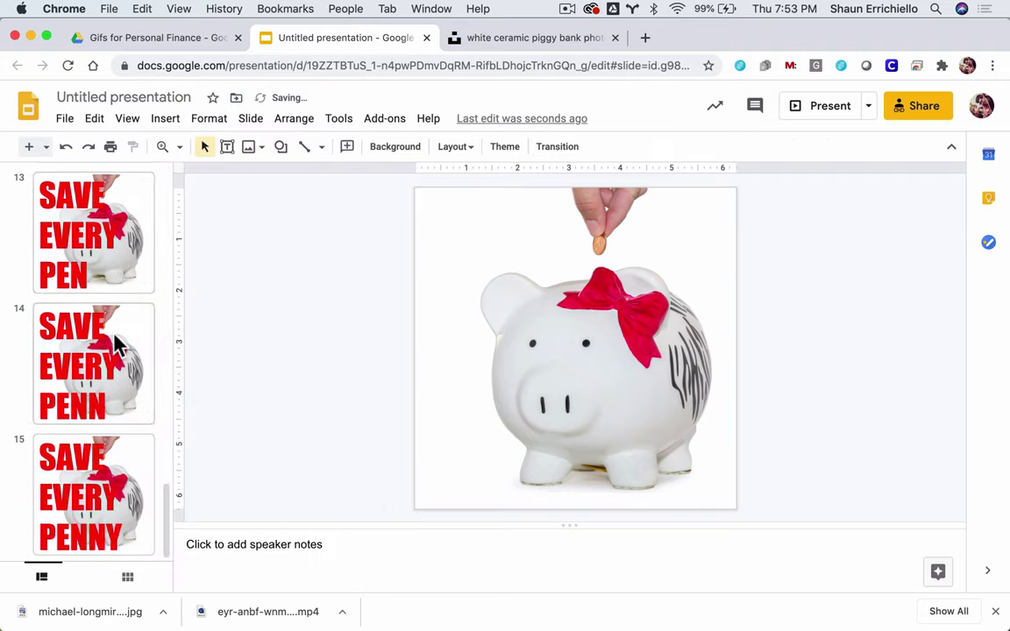
click(98, 478)
right_click(119, 487)
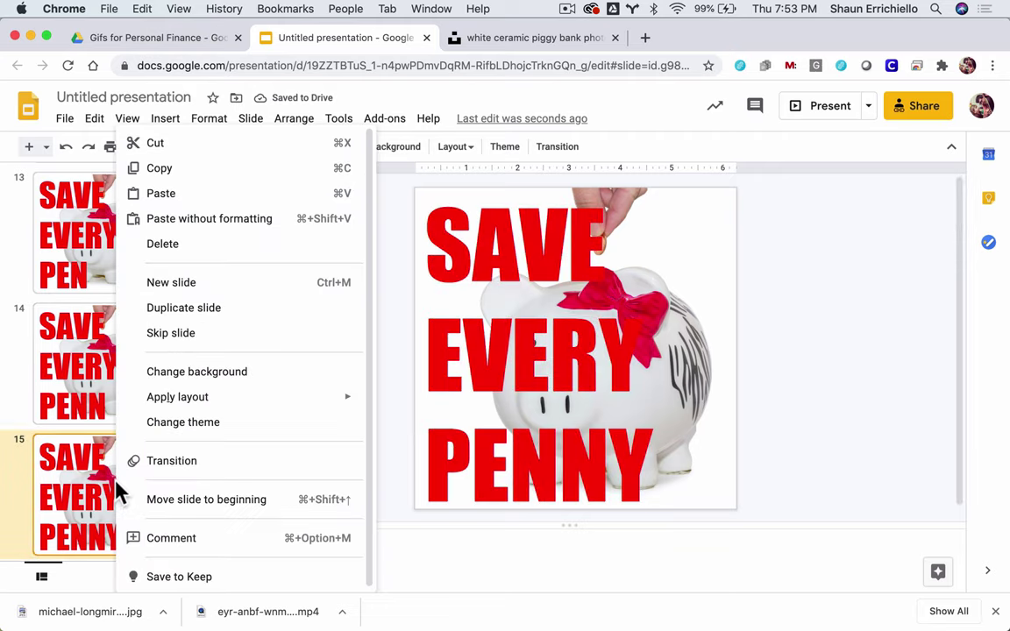
click(163, 309)
right_click(121, 449)
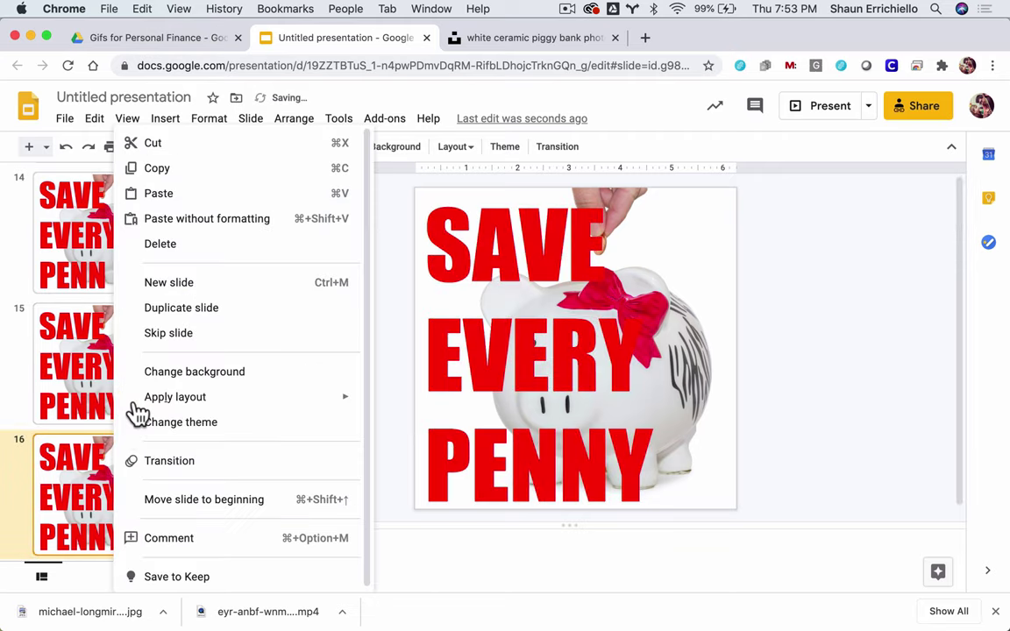
click(163, 309)
right_click(119, 476)
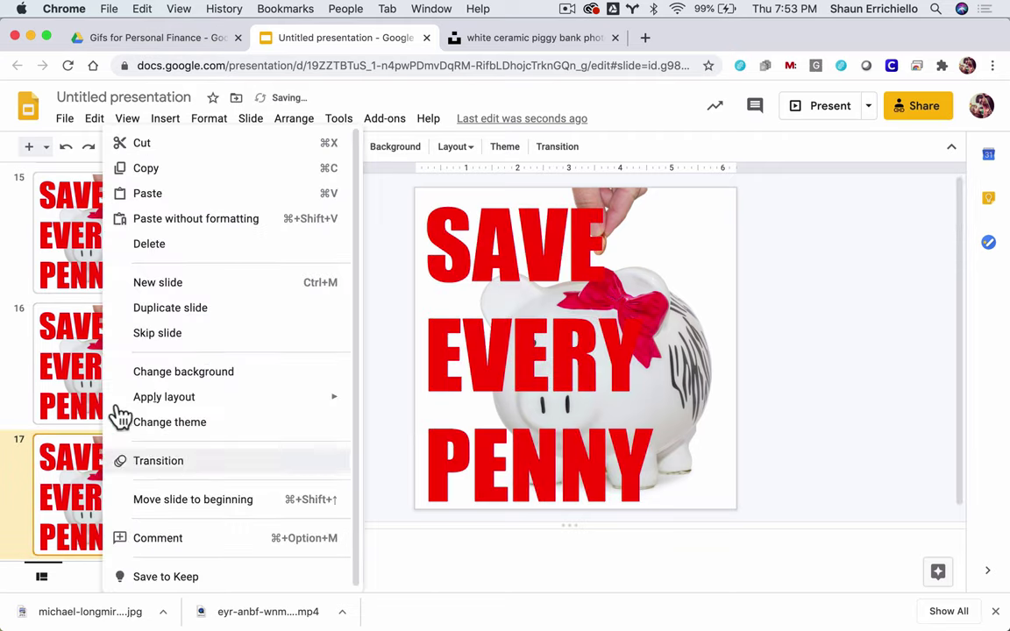
click(151, 309)
right_click(117, 475)
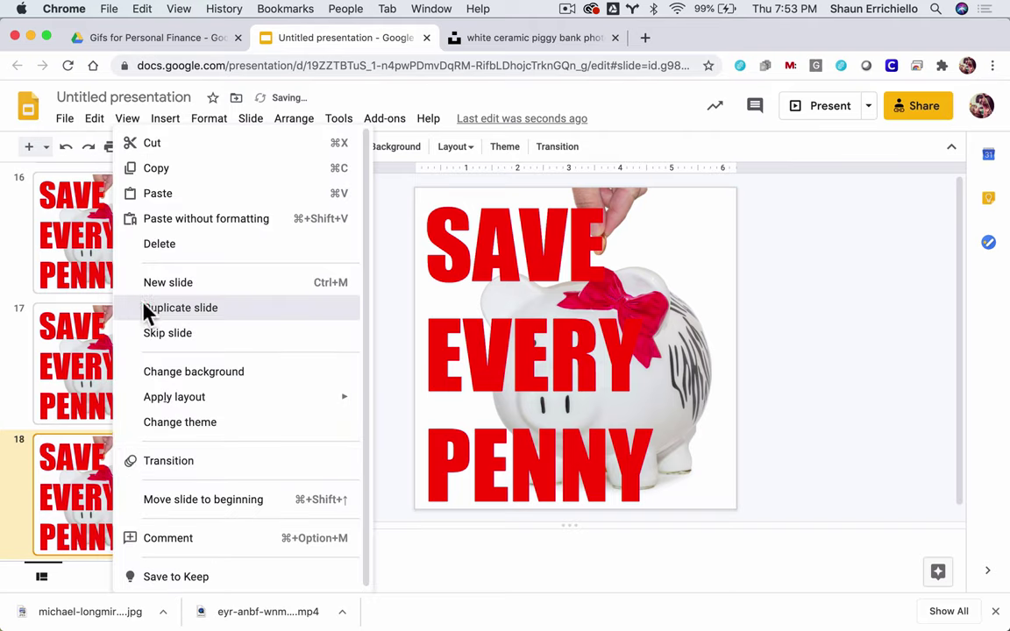
click(146, 309)
right_click(119, 478)
click(164, 309)
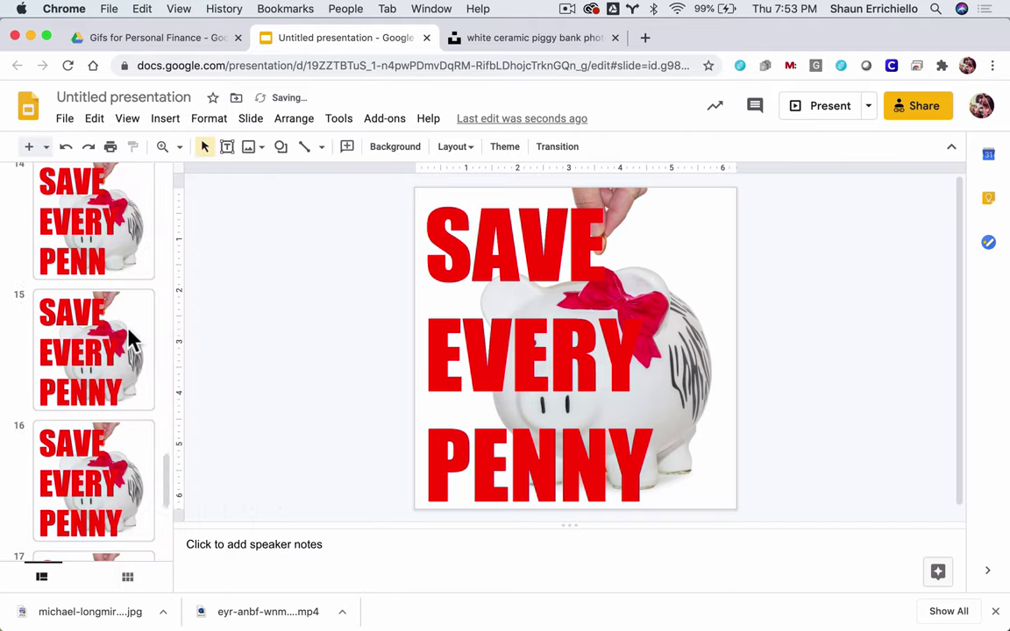
- Review the final slides from 15 through 20
scroll(129, 339, up, 3)
click(123, 314)
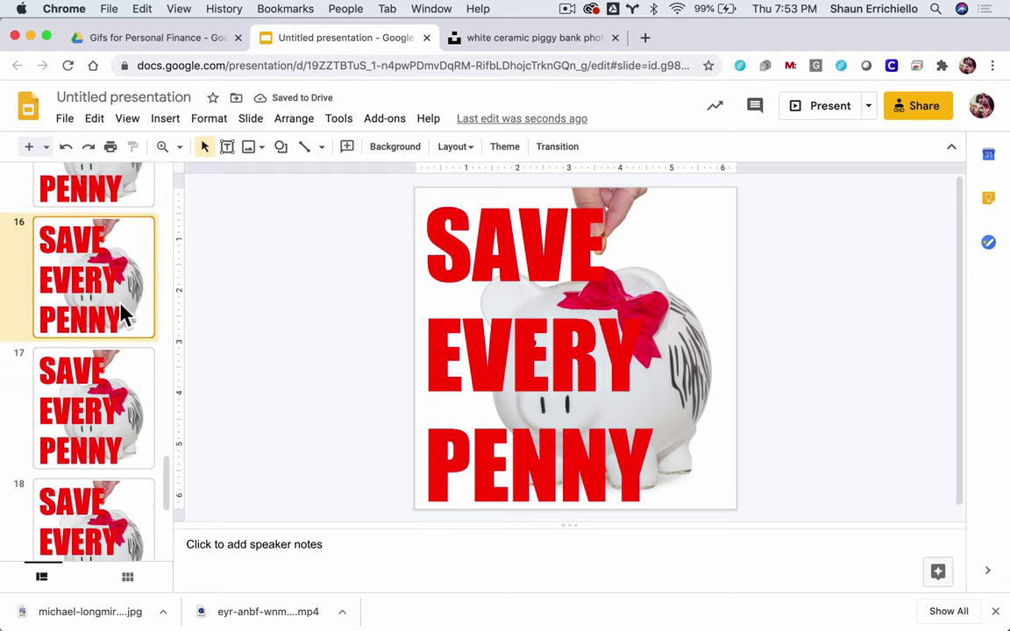
scroll(123, 316, up, 2)
click(122, 287)
key(Down)
key(Down)
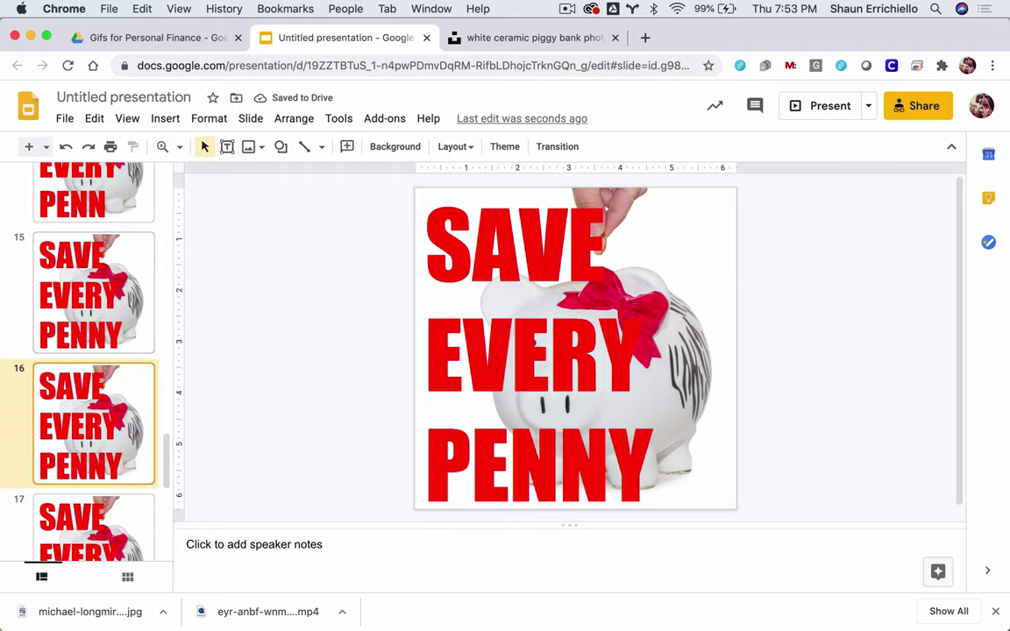
key(Down)
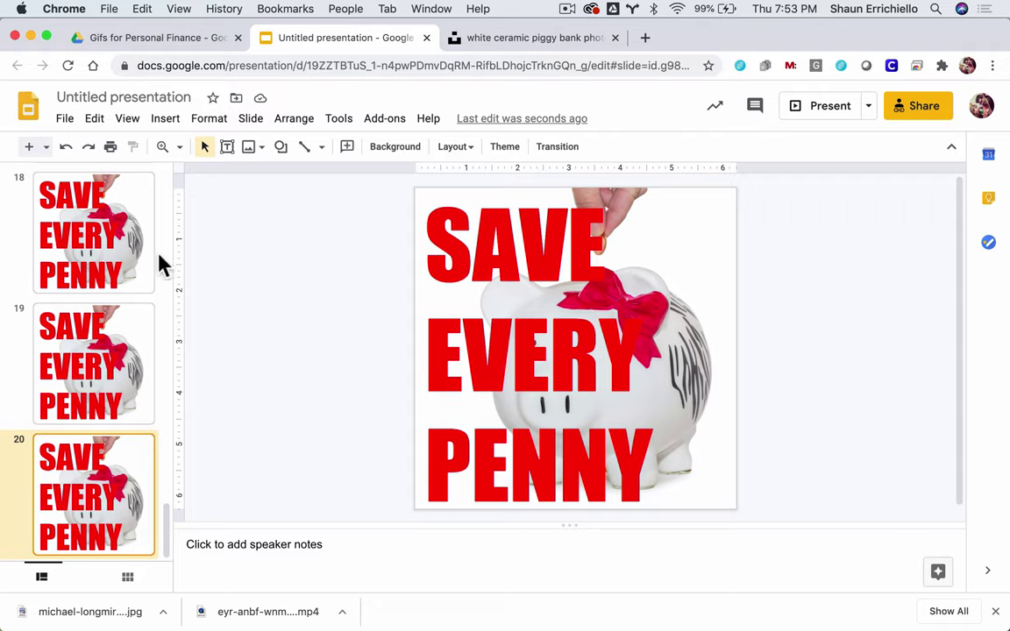
- Rename the presentation to SAVE EVERY PENNY in capitals
click(172, 96)
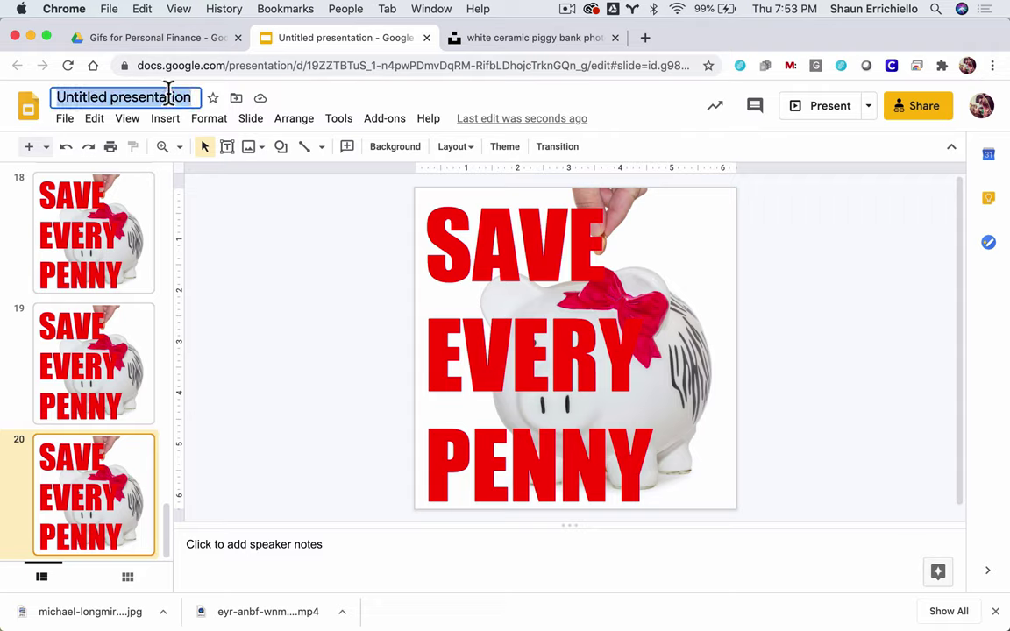
text(Save)
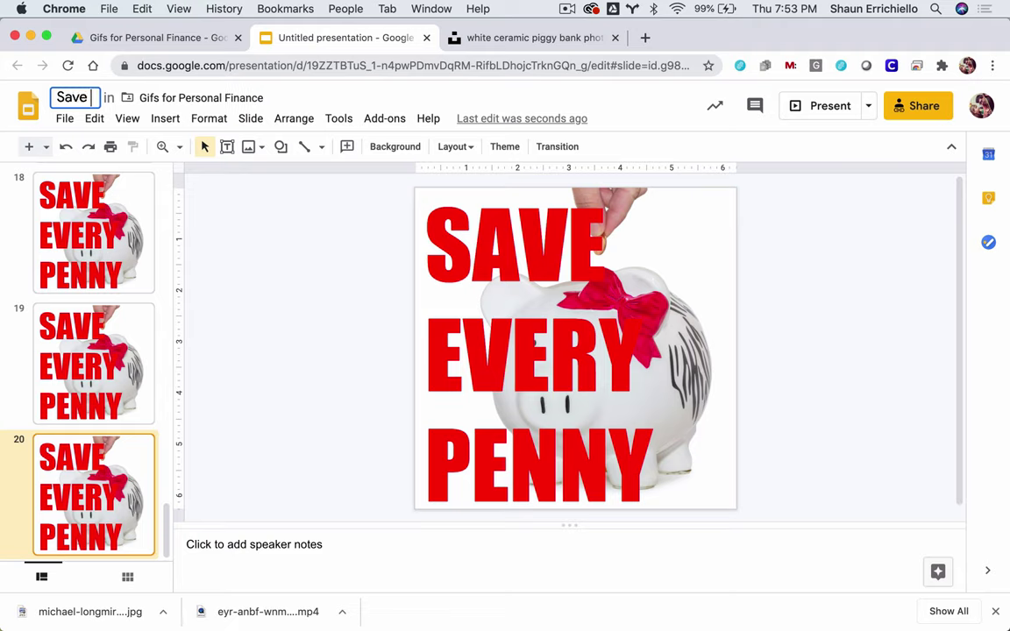
key(BackSpace)
key(BackSpace)
key(BackSpace)
key(BackSpace)
text(AVE)
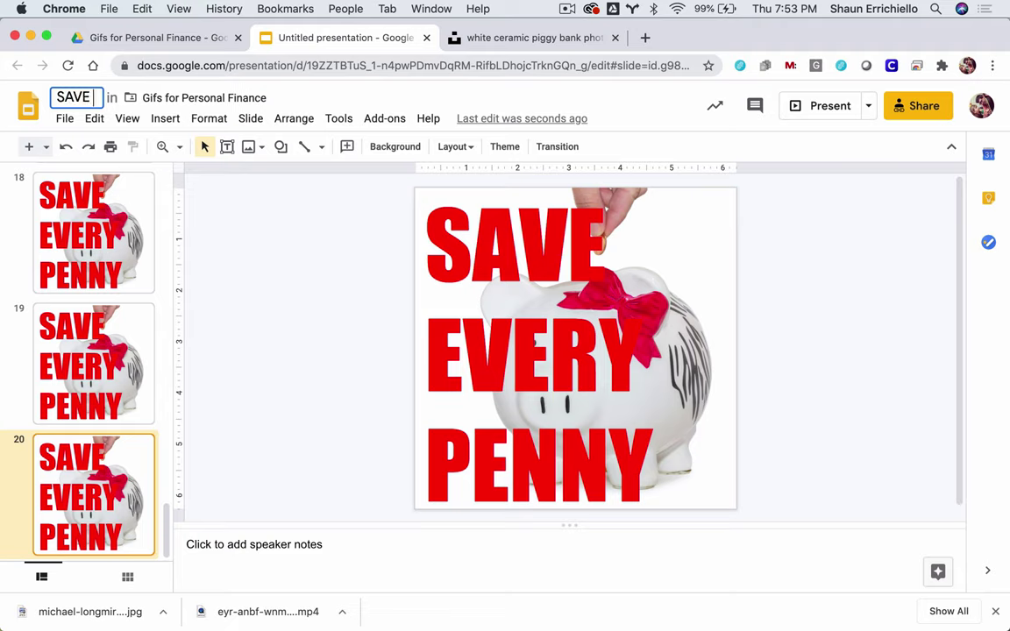
text( EVERY PENNY)
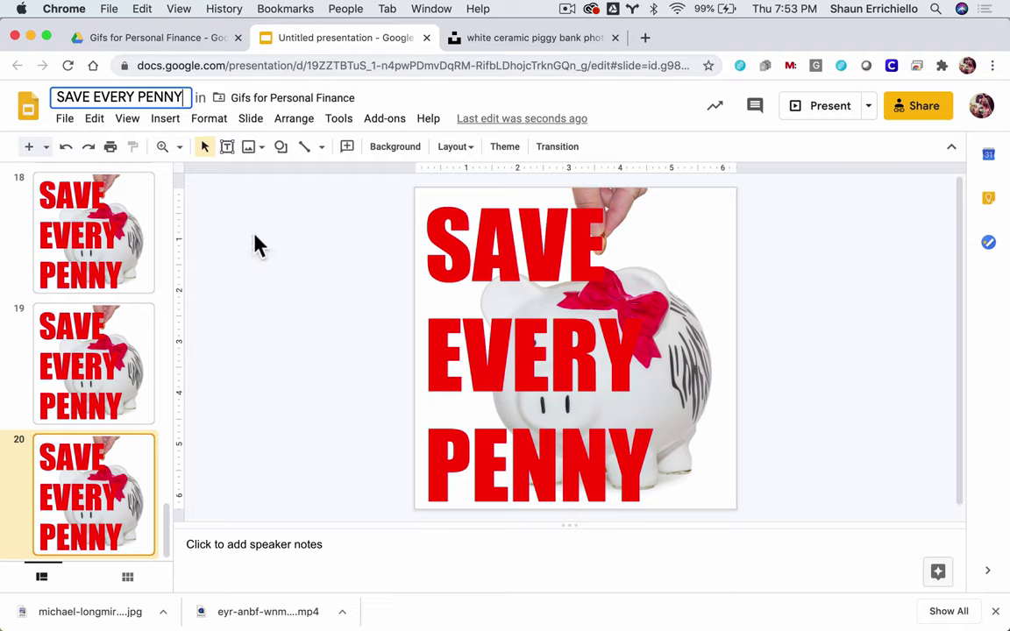
key(Return)
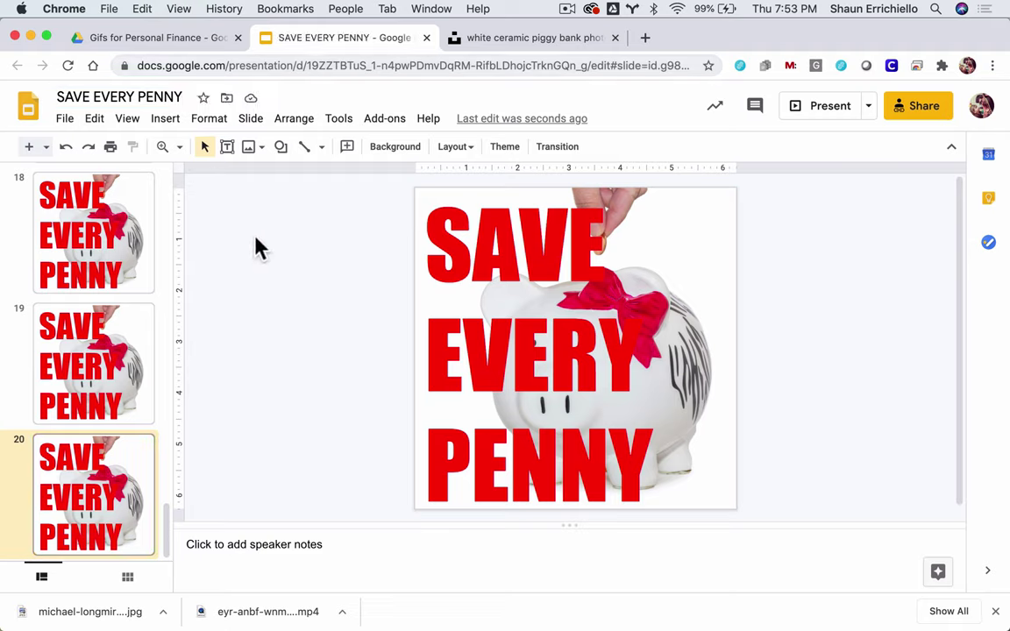
- Review the opening slides: the plain photo, then S, then SA
scroll(147, 259, up, 20)
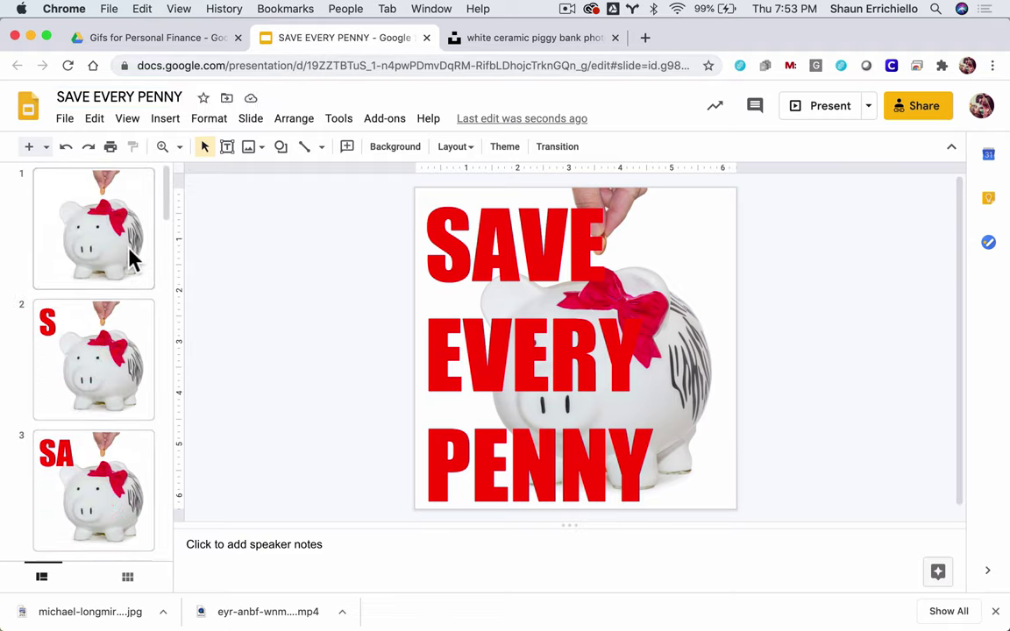
click(127, 263)
click(127, 368)
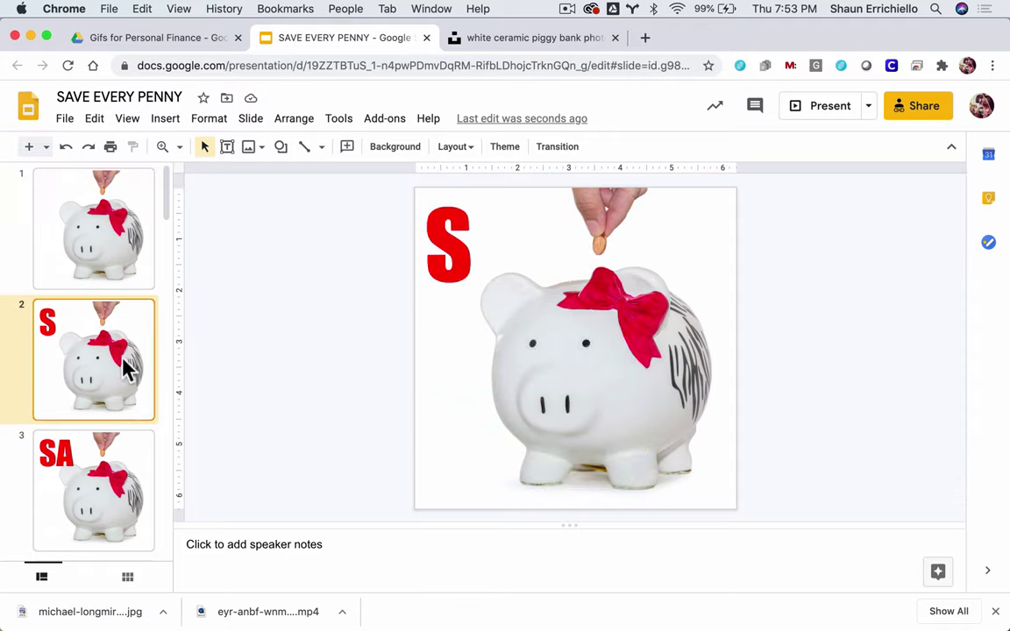
click(122, 456)
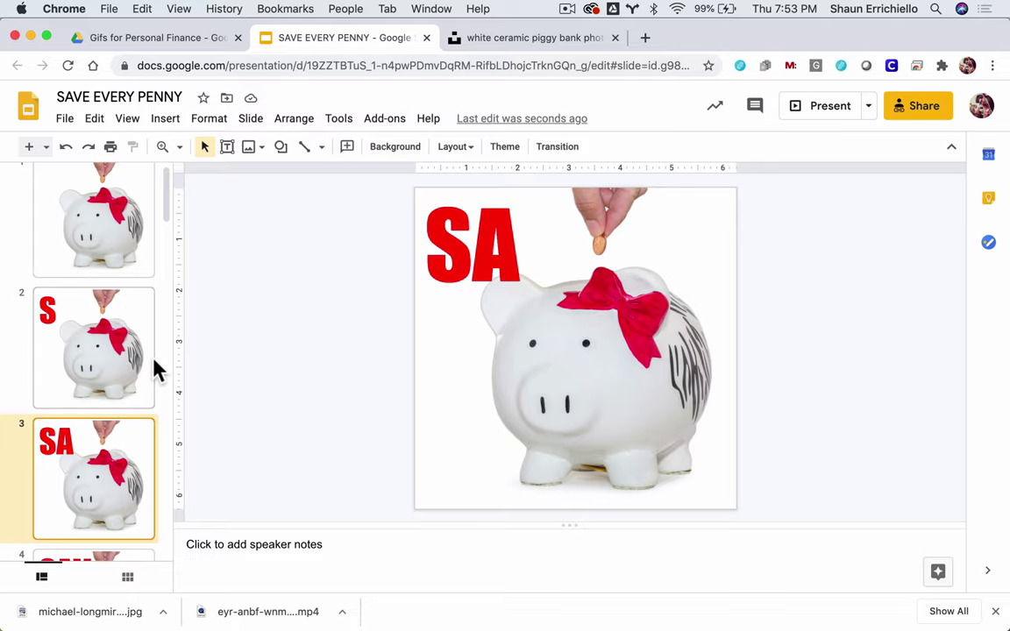
scroll(147, 355, up, 1)
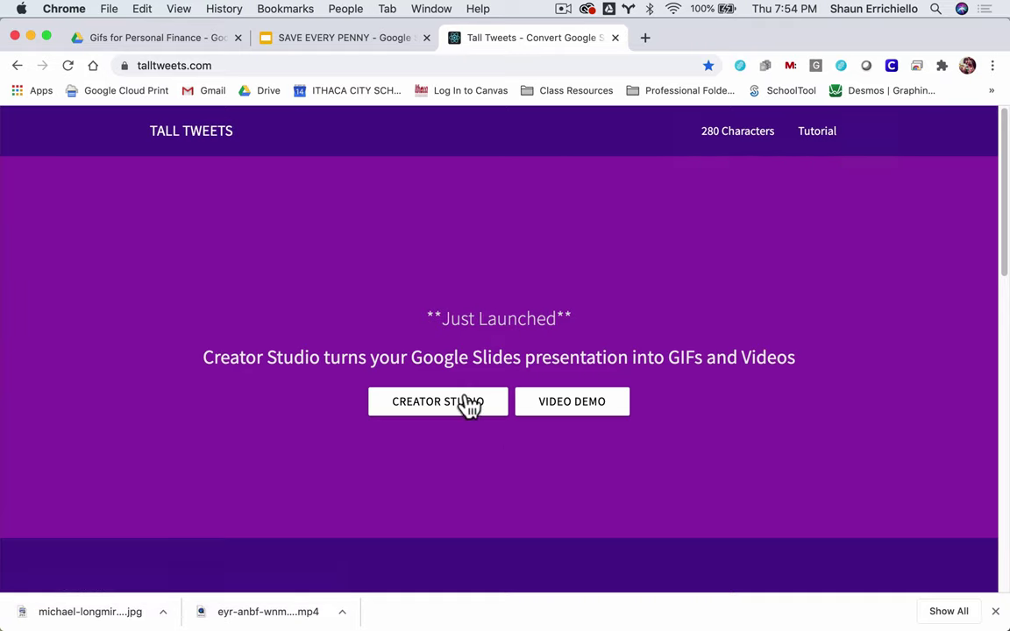
- Pick the SAVE EVERY PENNY presentation in the Google Slide picker and confirm it
scroll(526, 383, down, 1)
scroll(528, 387, down, 5)
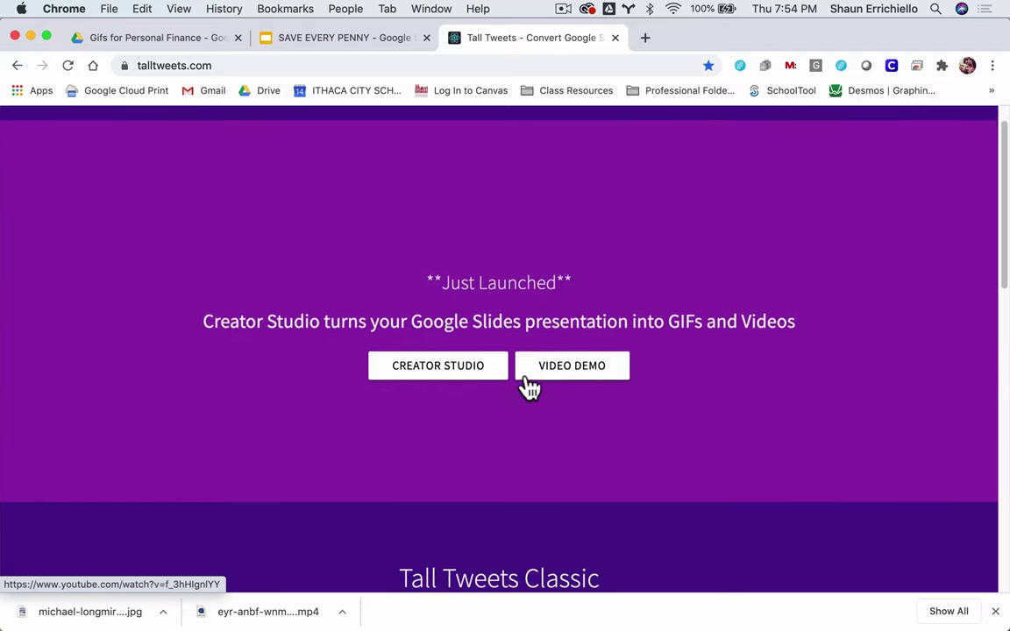
scroll(526, 385, down, 7)
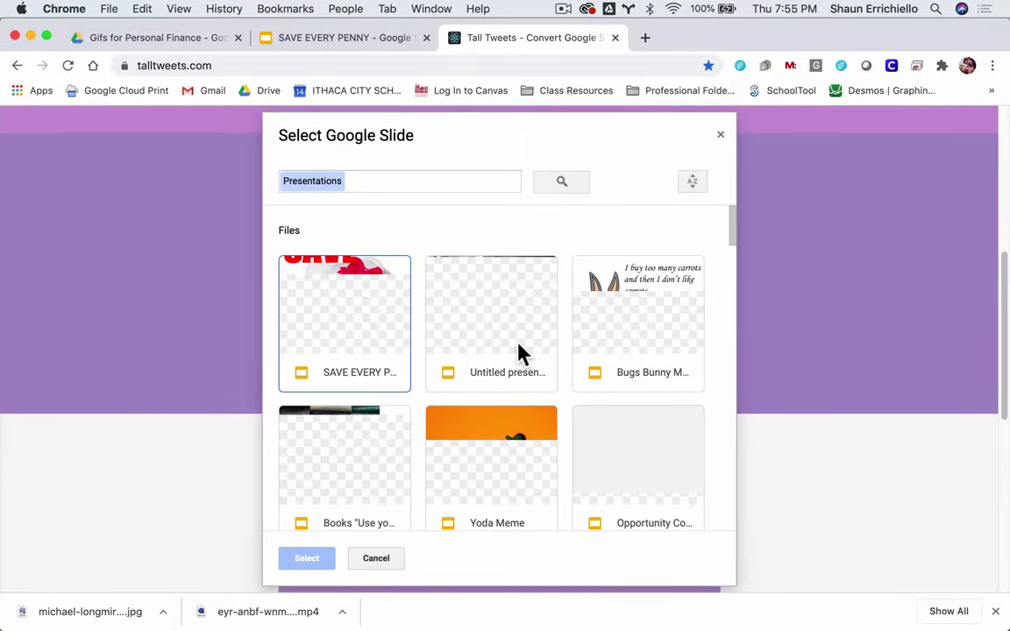
click(361, 346)
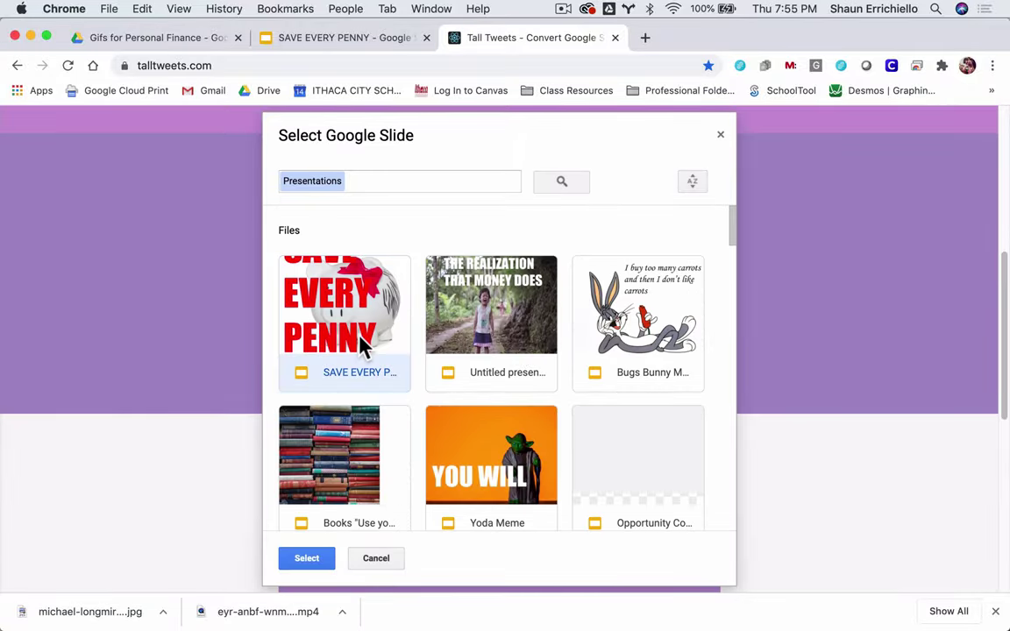
click(307, 562)
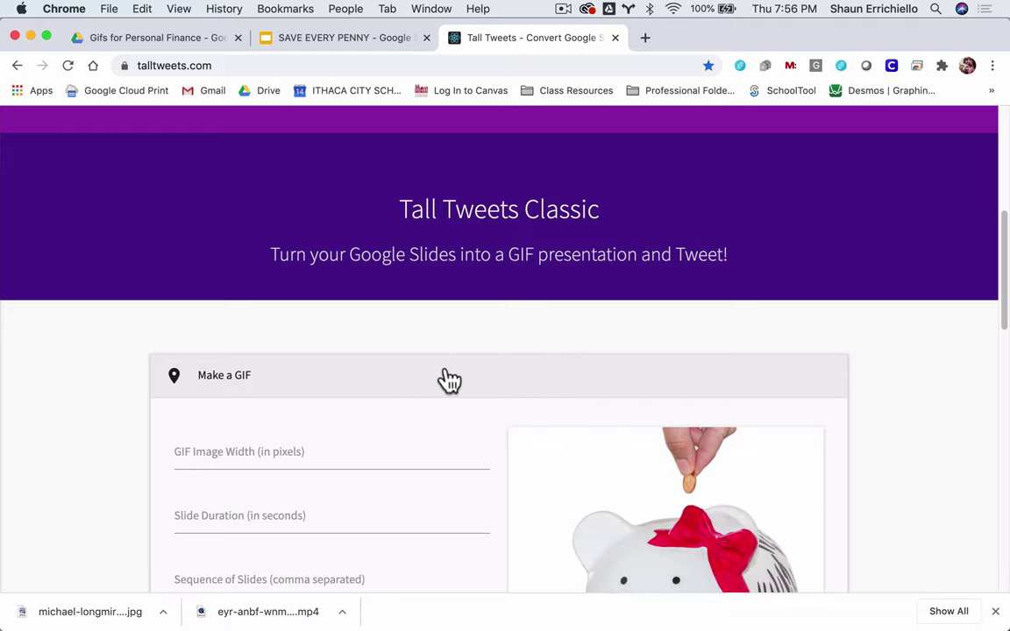
- Set the GIF width to 600 and the slide duration to 0.2 seconds
scroll(447, 351, down, 2)
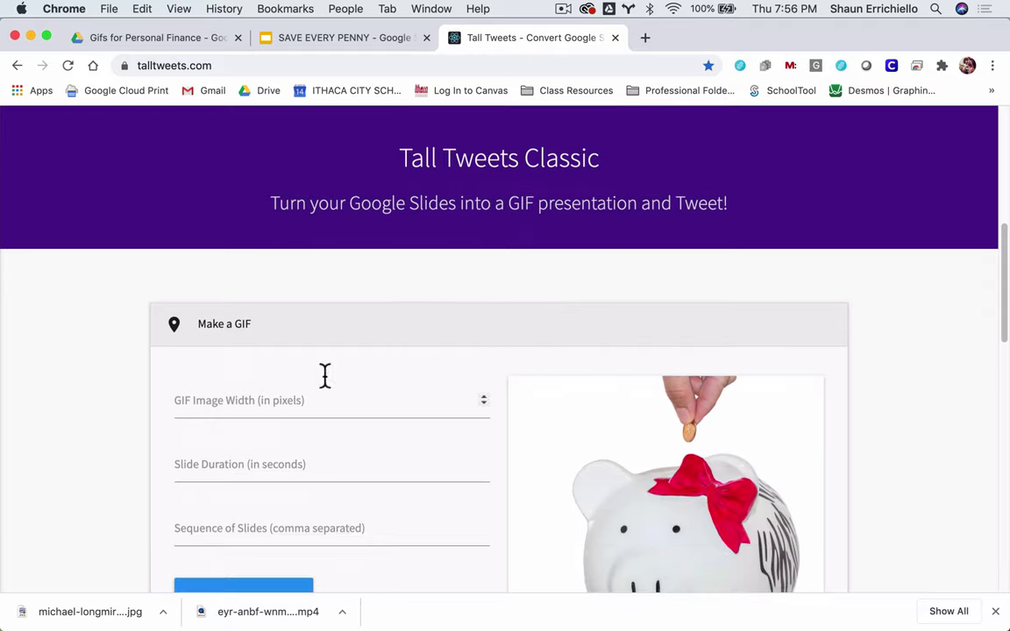
scroll(579, 358, down, 5)
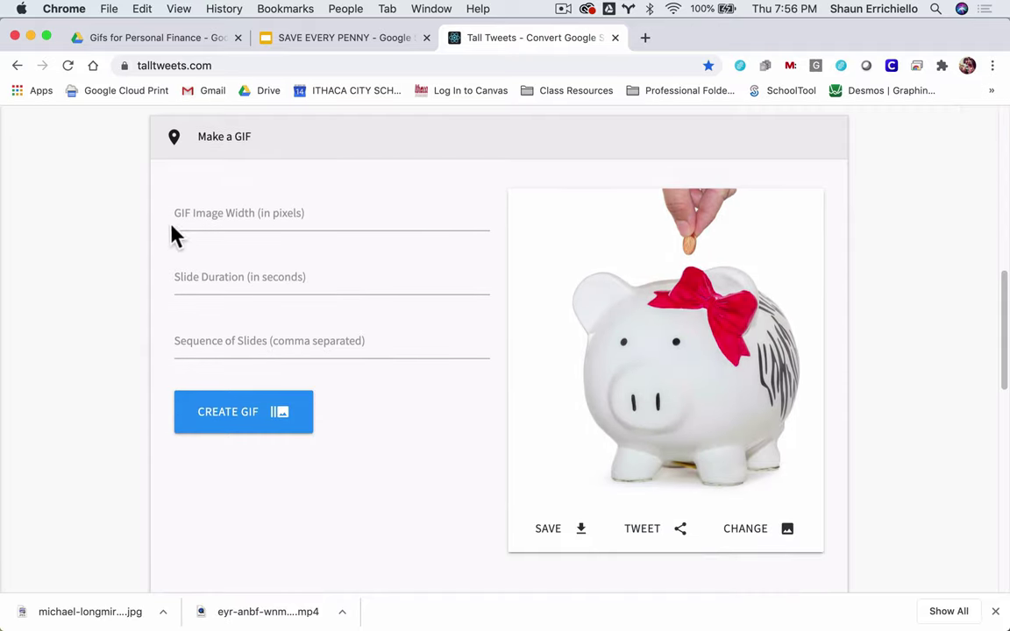
click(197, 214)
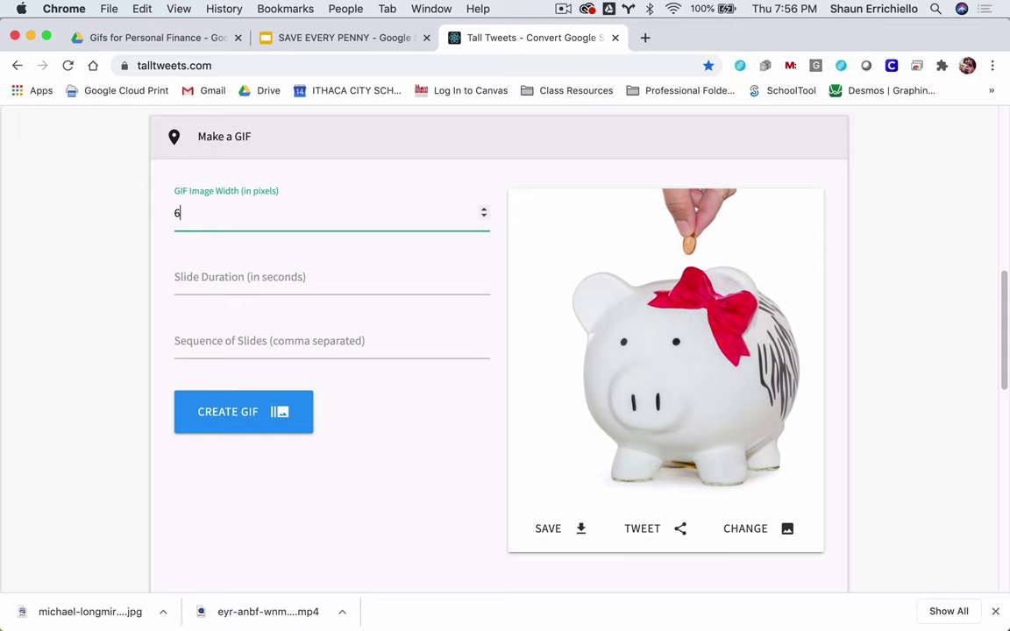
click(251, 279)
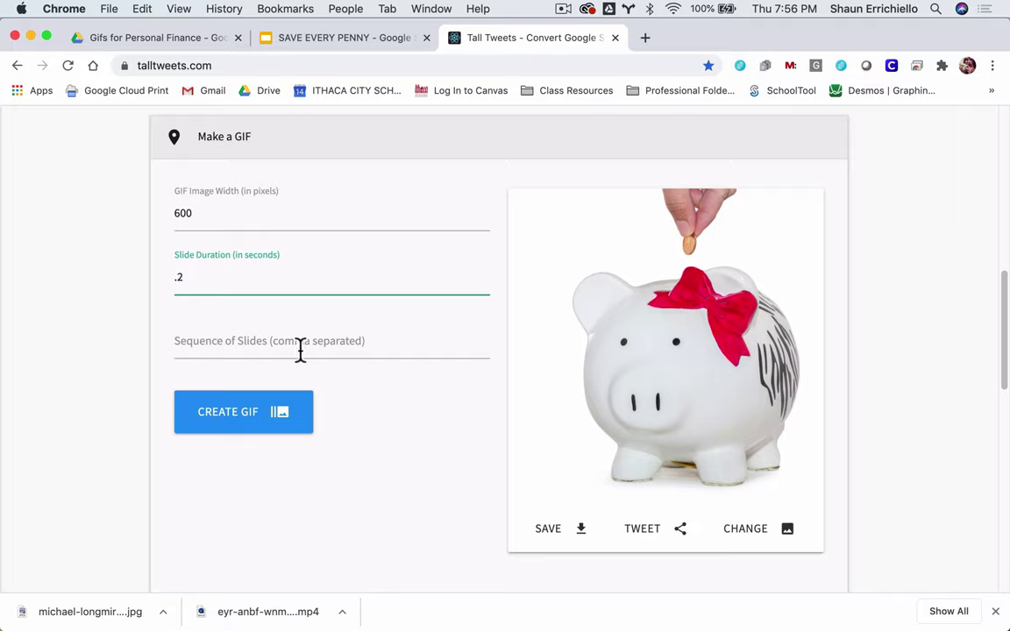
click(392, 425)
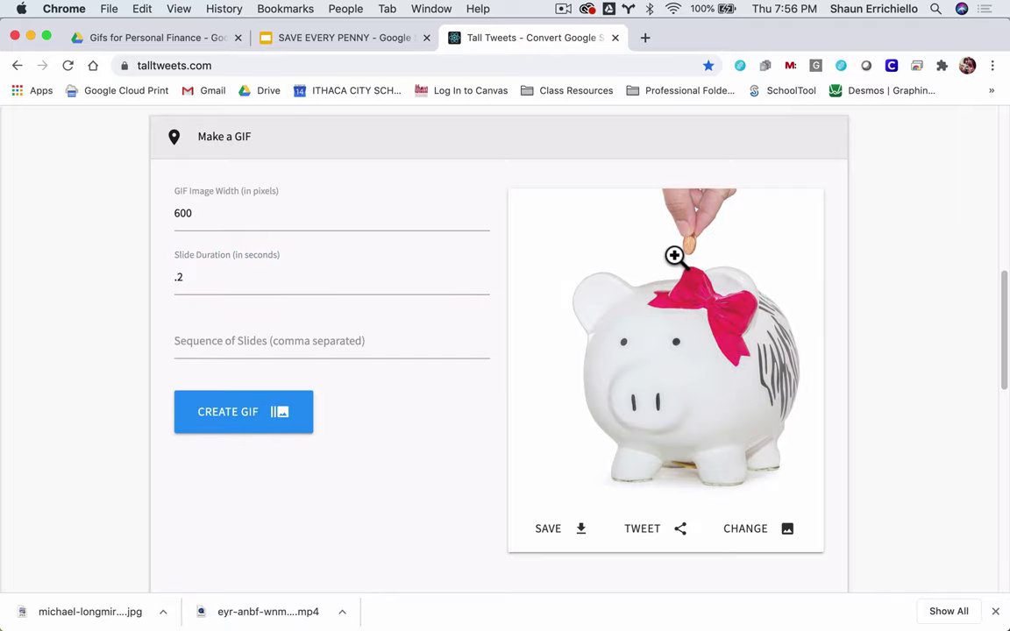
- Create the GIF and save it as download.gif
scroll(736, 311, down, 5)
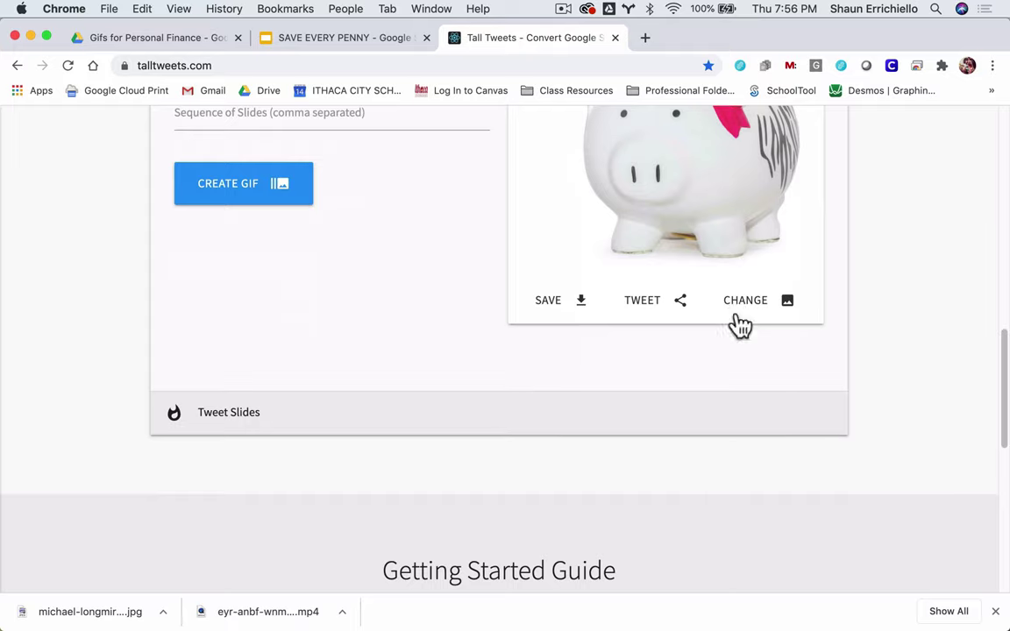
scroll(739, 324, up, 7)
click(278, 492)
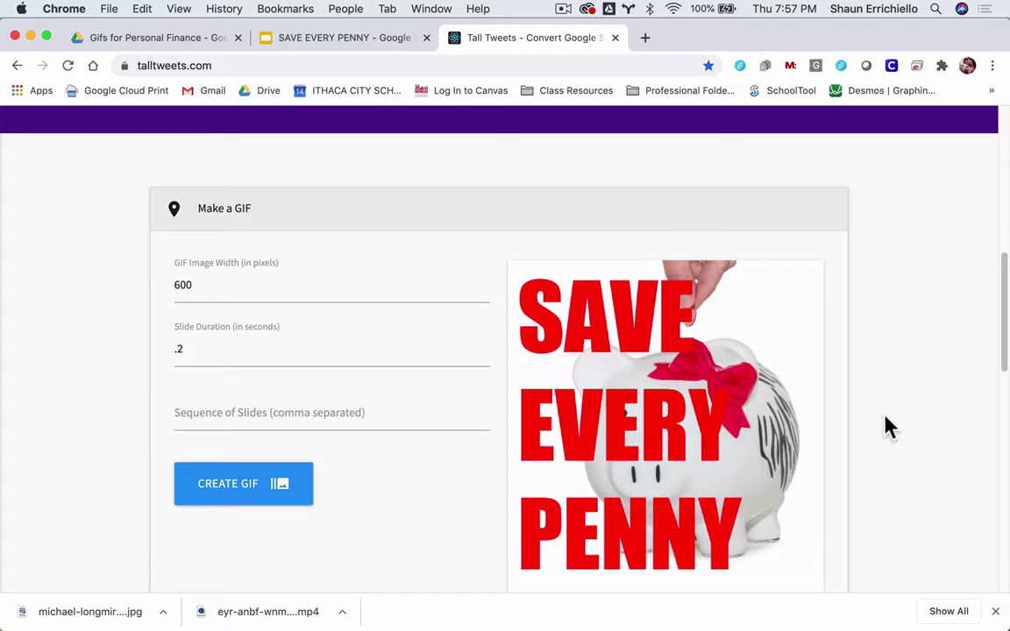
scroll(885, 427, down, 1)
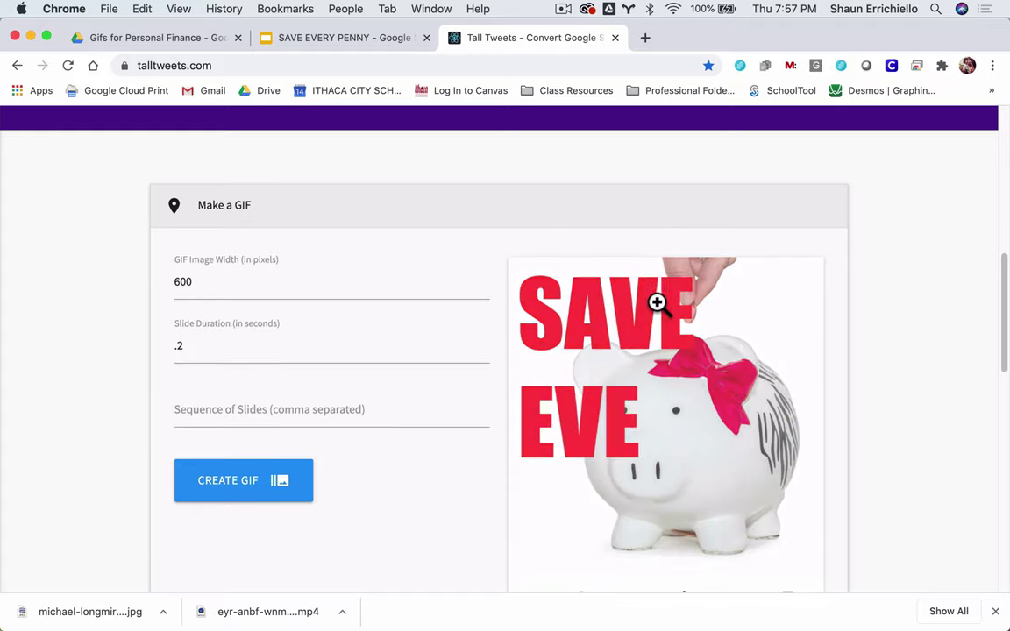
scroll(656, 303, down, 3)
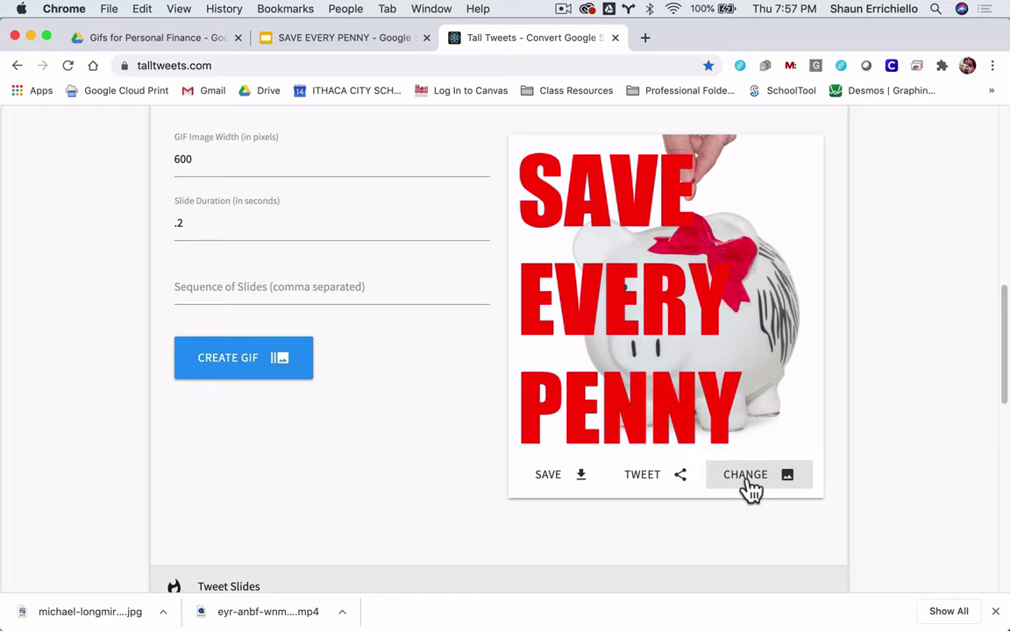
click(585, 478)
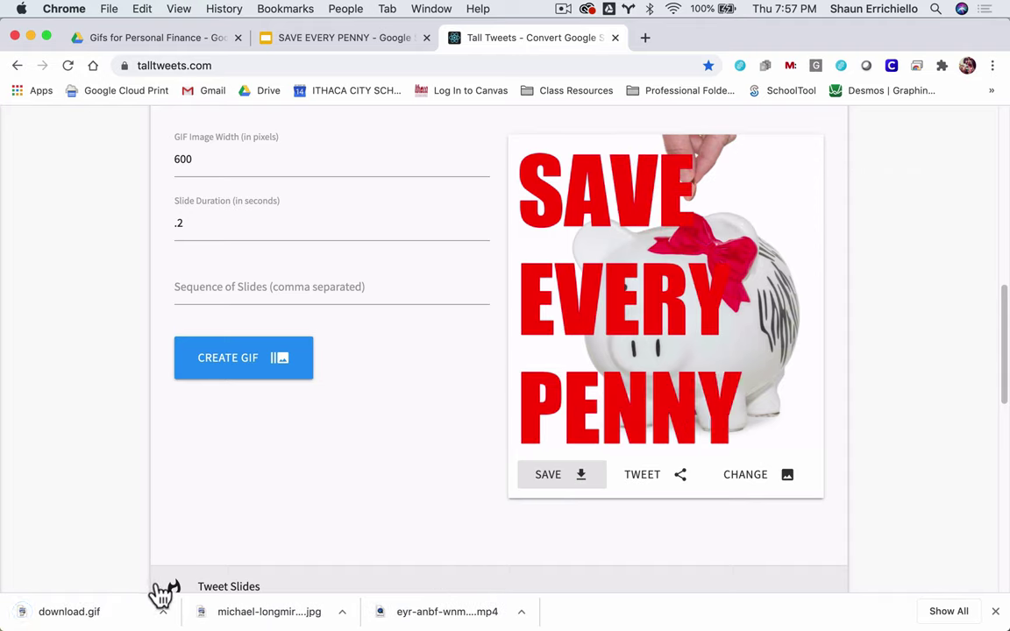
- Upload download.gif to Gifs for Personal Finance, rename it SAVE EVERY PENNY.gif, and preview it
click(198, 45)
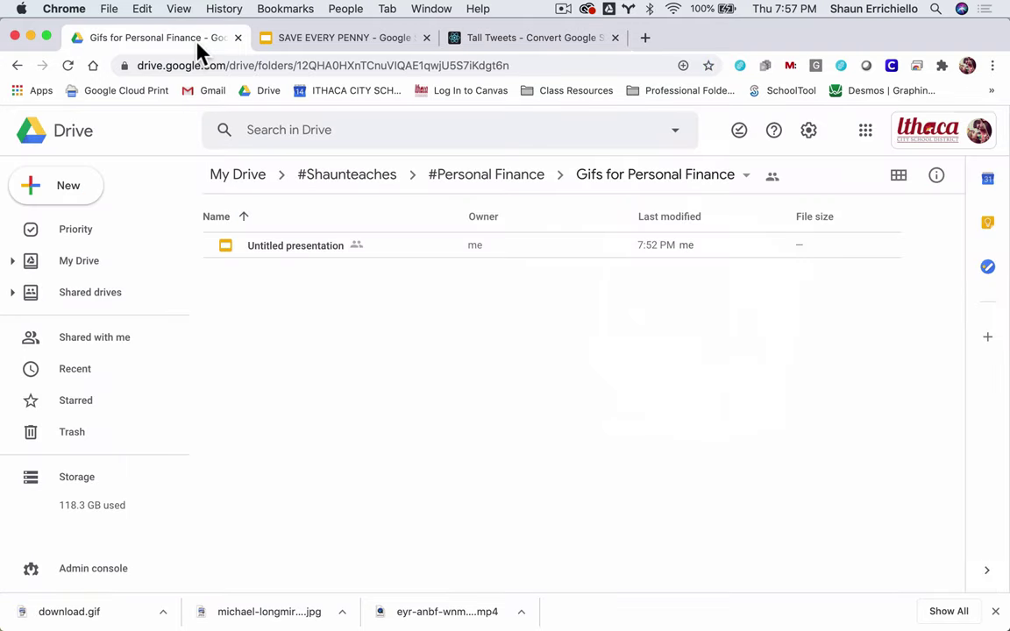
drag(57, 609, 331, 396)
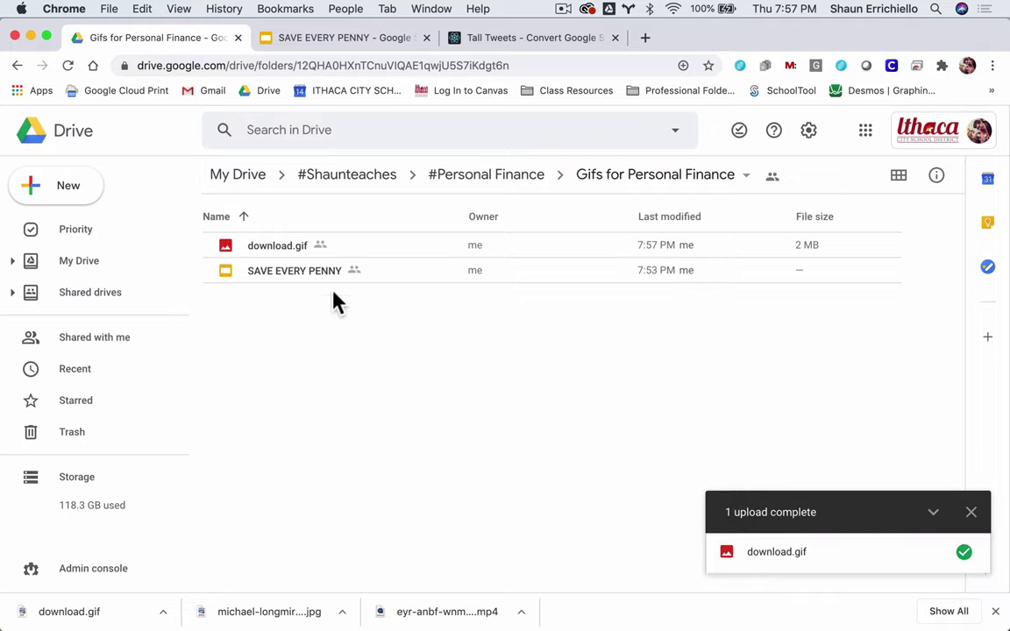
right_click(297, 252)
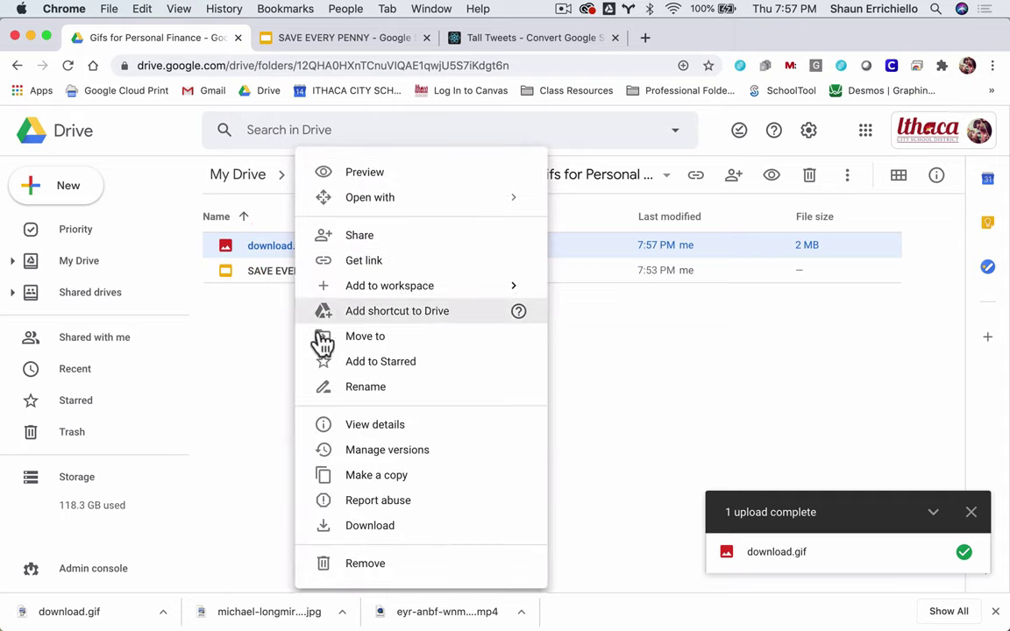
click(336, 391)
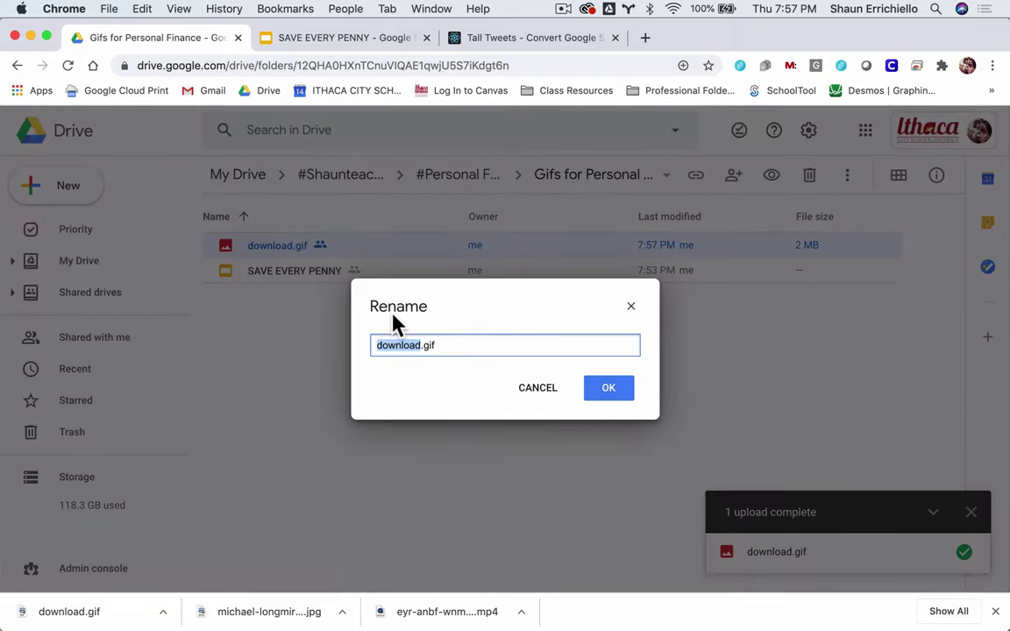
text(Sa)
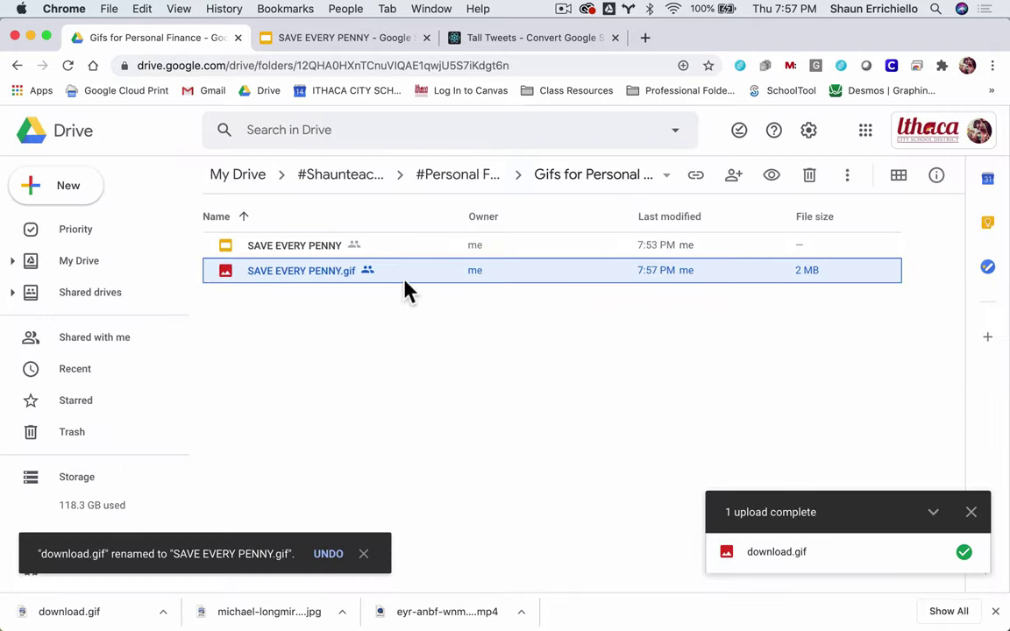
double_click(338, 272)
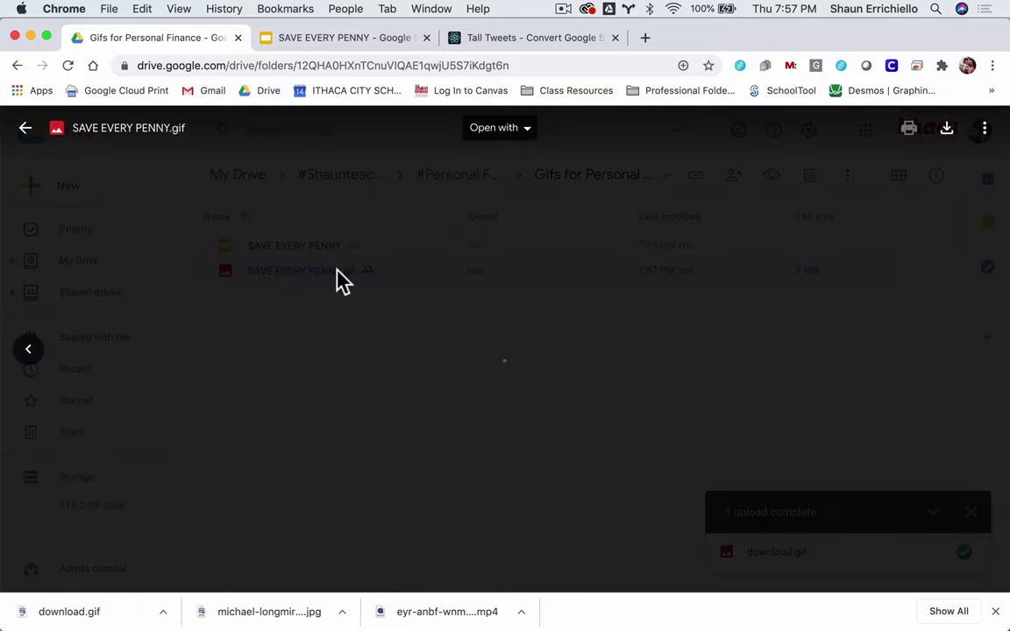